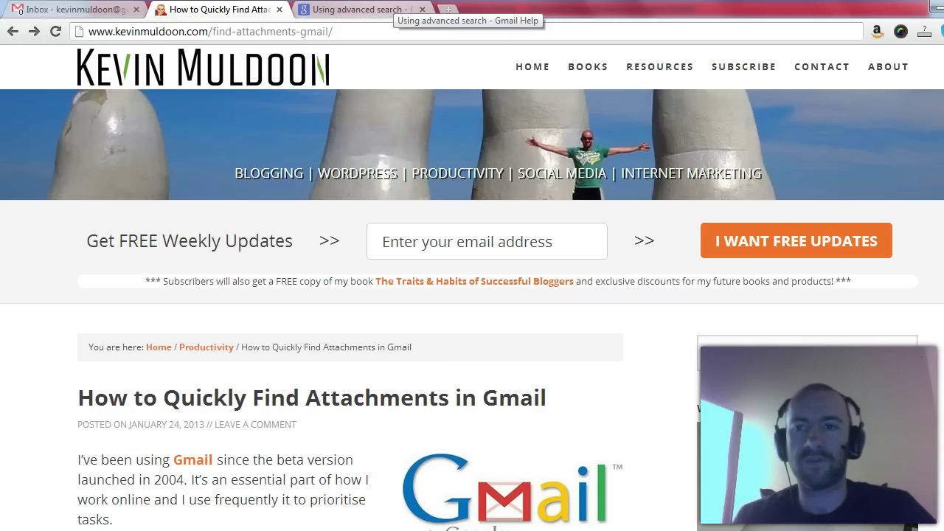
Bring up the Gmail Help 'Using advanced search' page listing operators like from:, to:, subject:
click(380, 8)
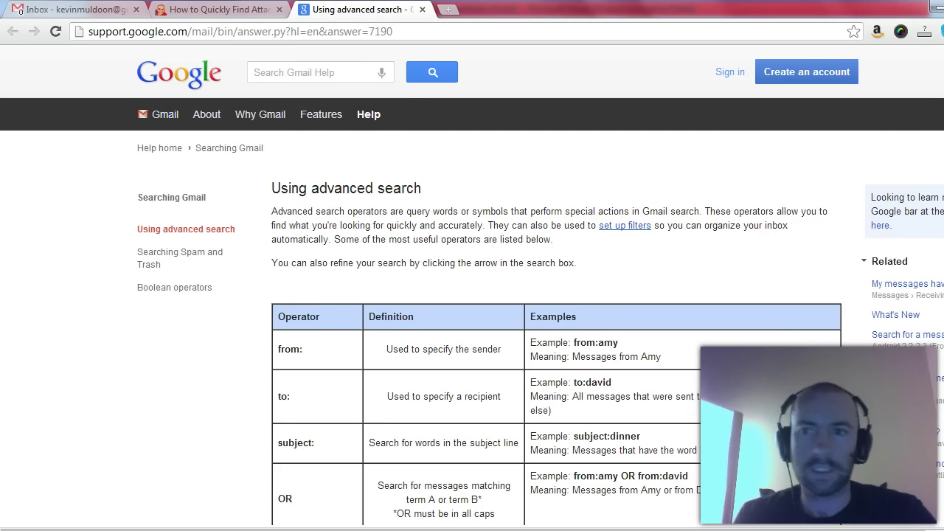
scroll(473, 295, down, 20)
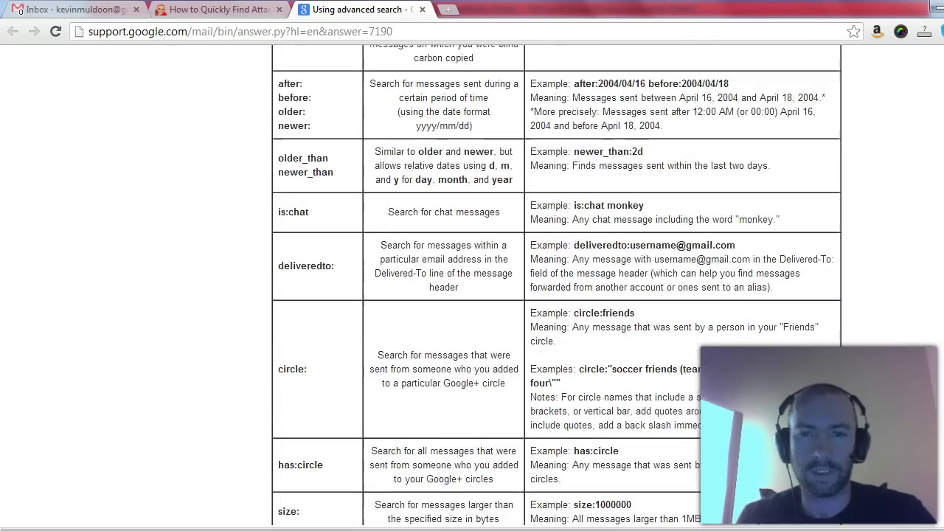
scroll(557, 285, down, 6)
scroll(556, 285, up, 6)
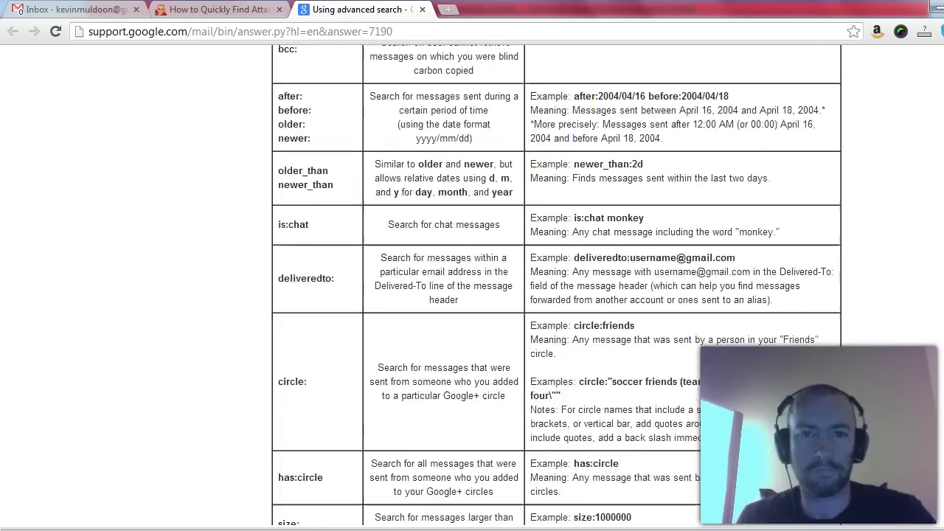
scroll(473, 295, up, 20)
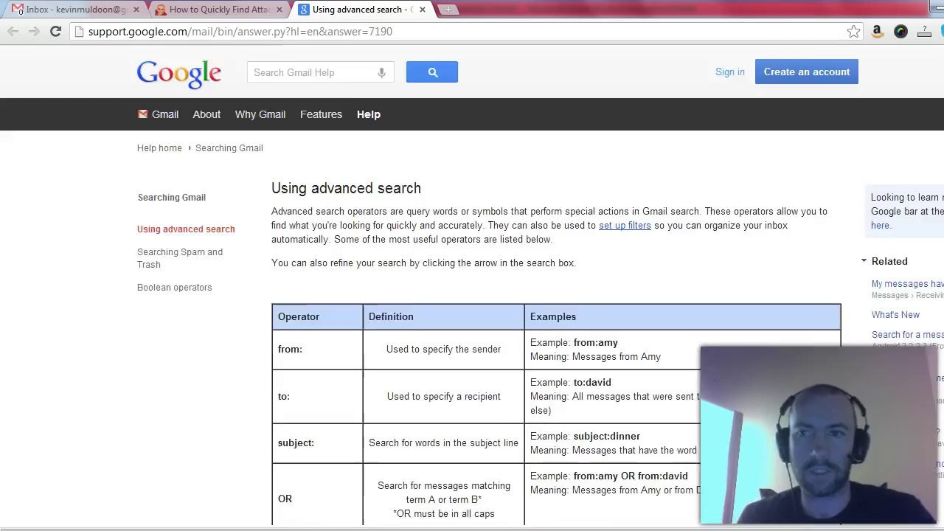
scroll(473, 295, down, 3)
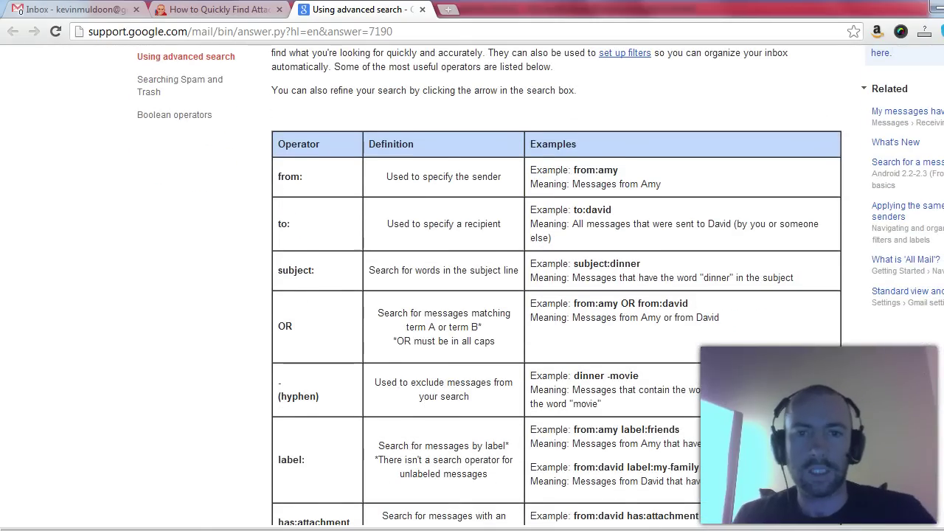
scroll(472, 295, down, 1)
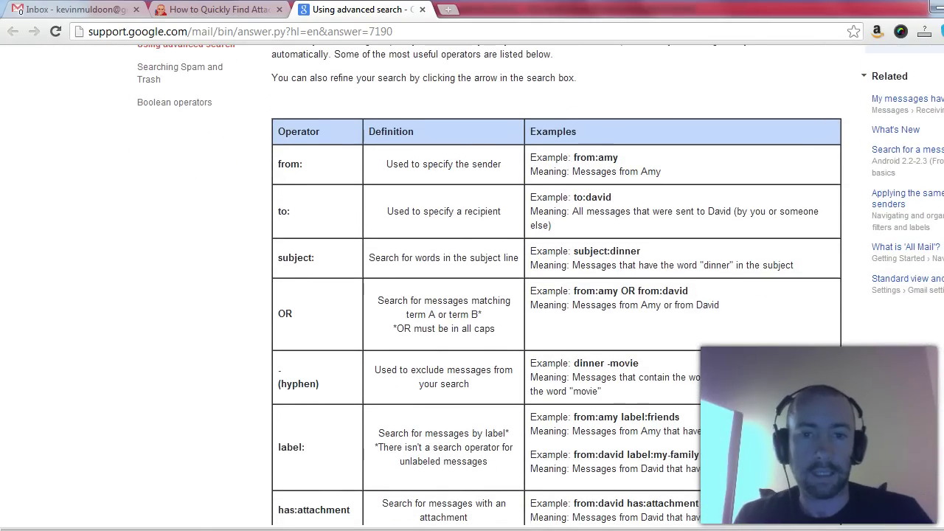
scroll(473, 295, down, 5)
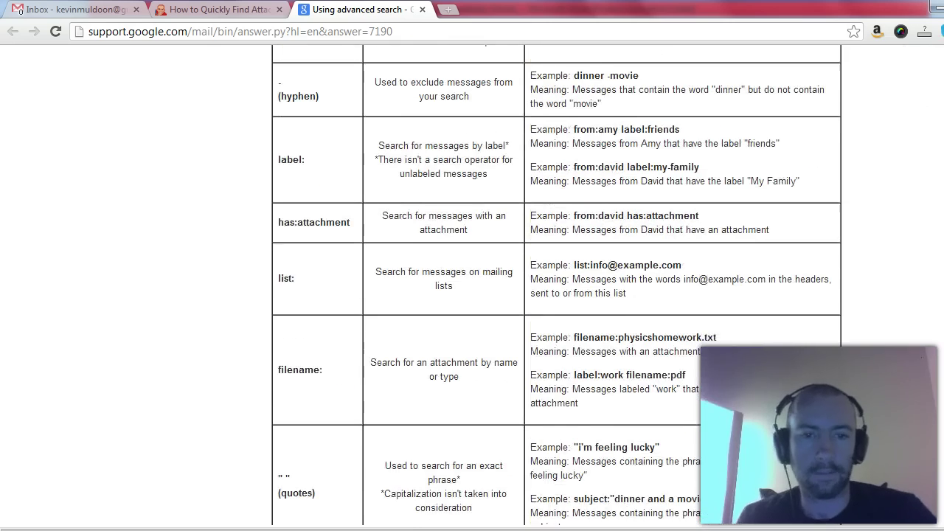
scroll(472, 295, down, 8)
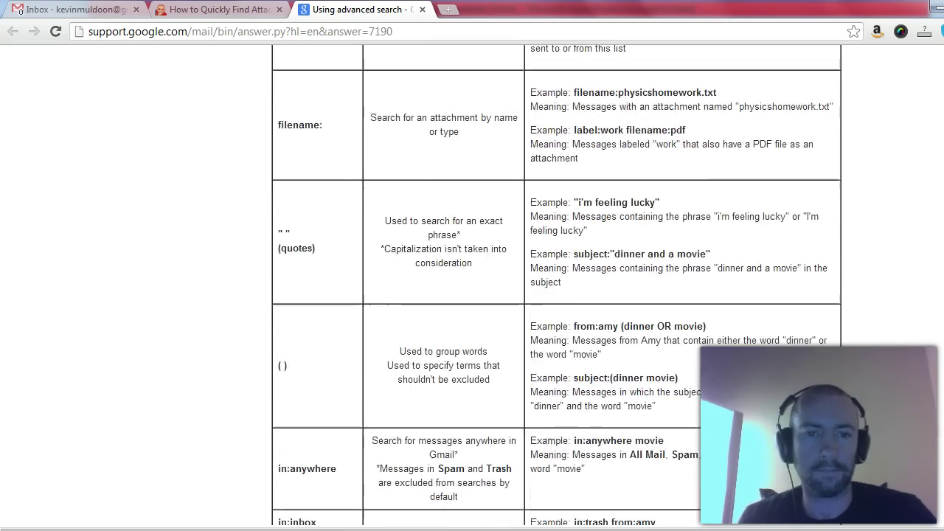
scroll(472, 295, down, 3)
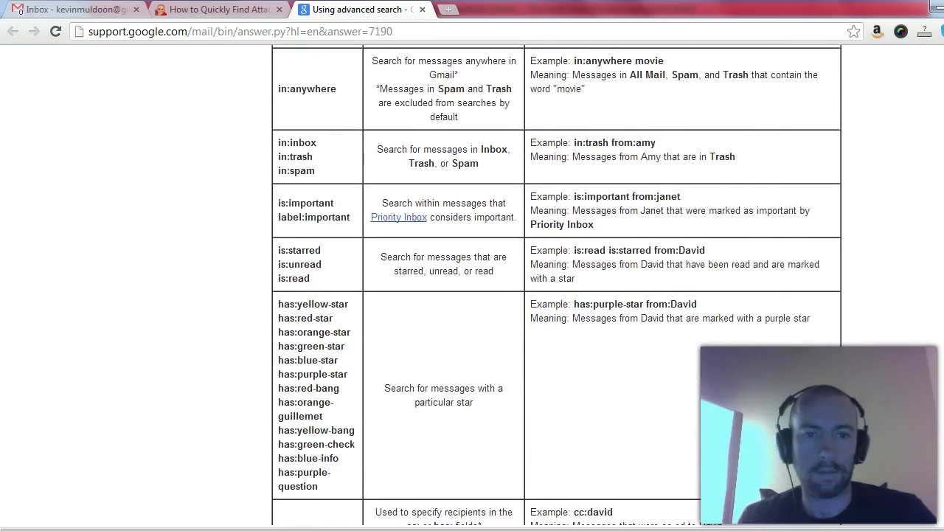
scroll(472, 295, down, 8)
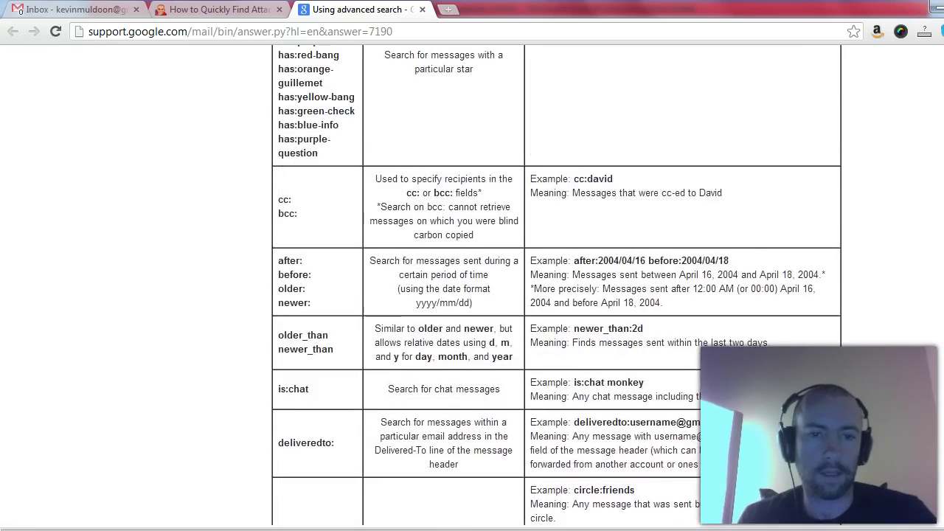
scroll(472, 295, down, 3)
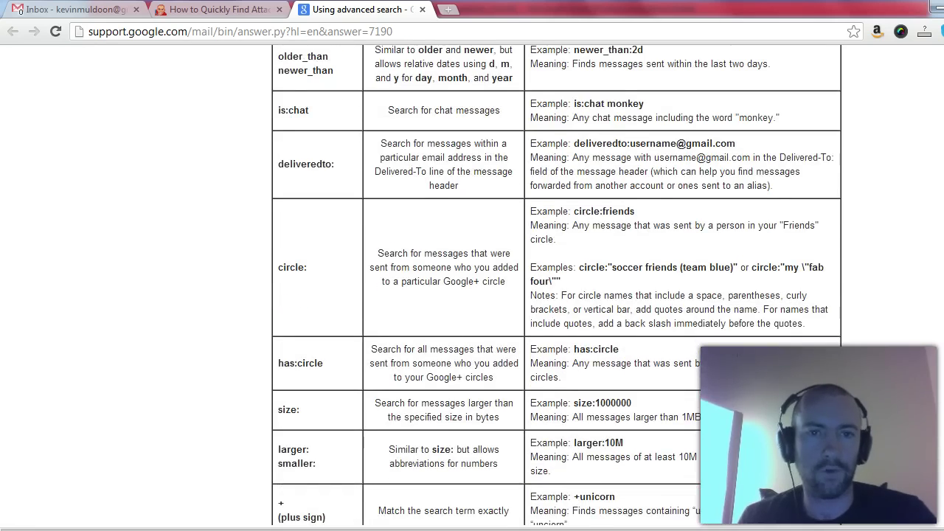
scroll(472, 295, up, 1)
scroll(472, 296, down, 4)
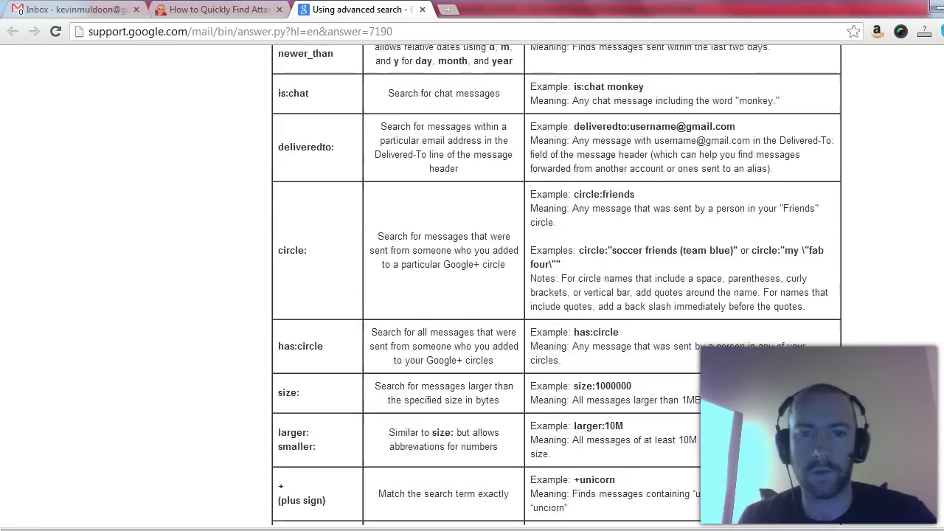
scroll(556, 280, up, 15)
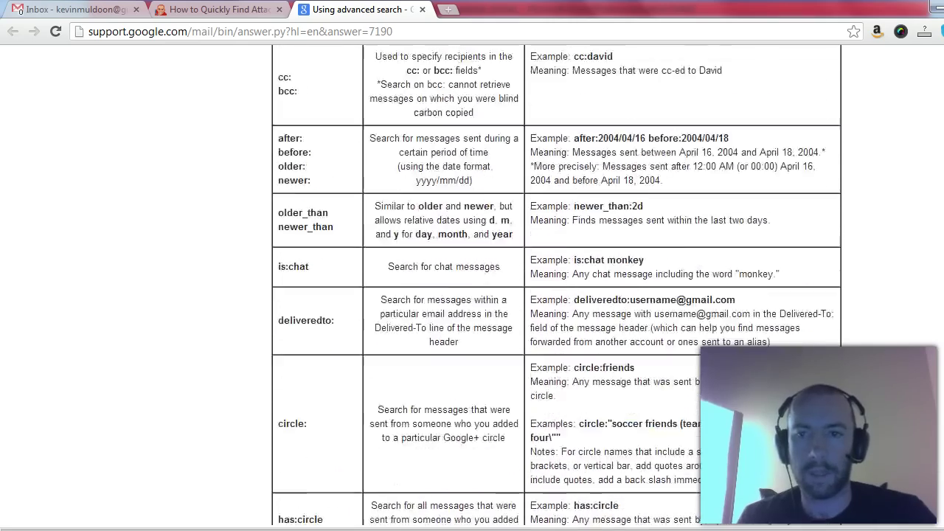
scroll(556, 280, up, 10)
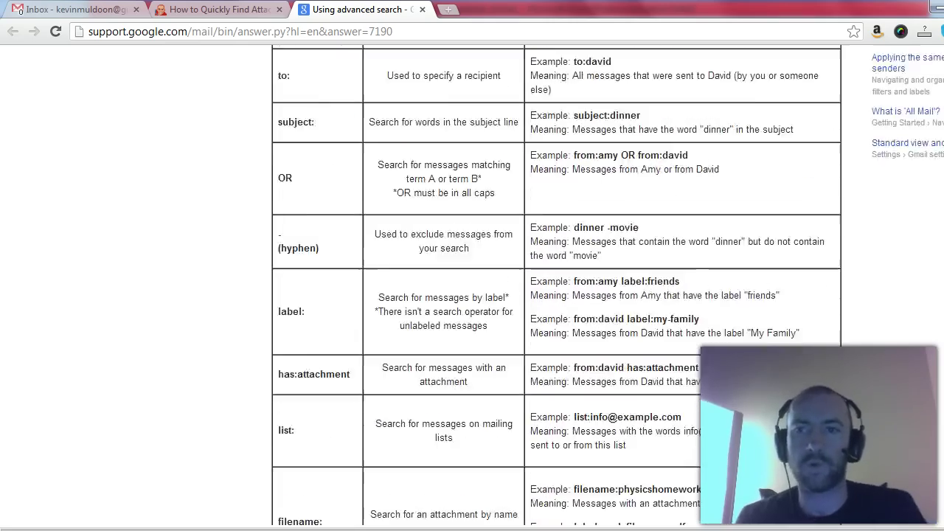
scroll(472, 295, down, 3)
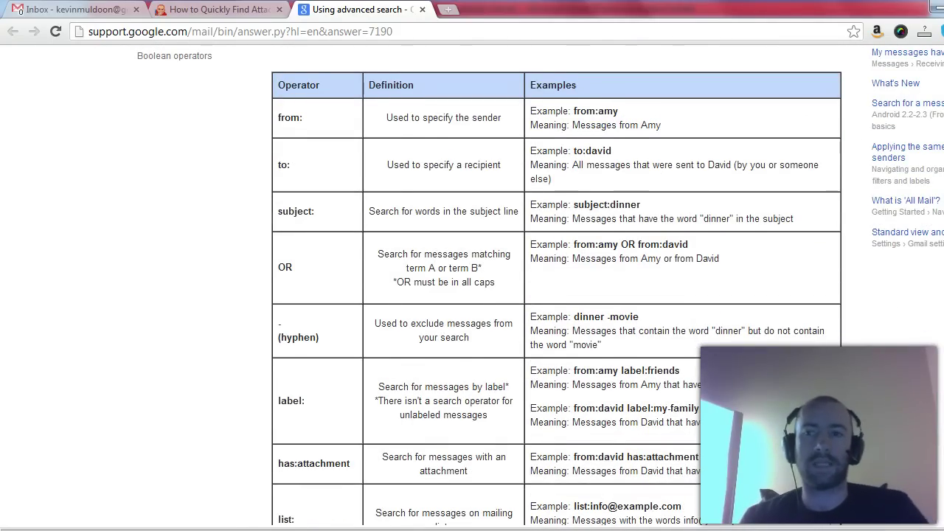
scroll(632, 214, up, 3)
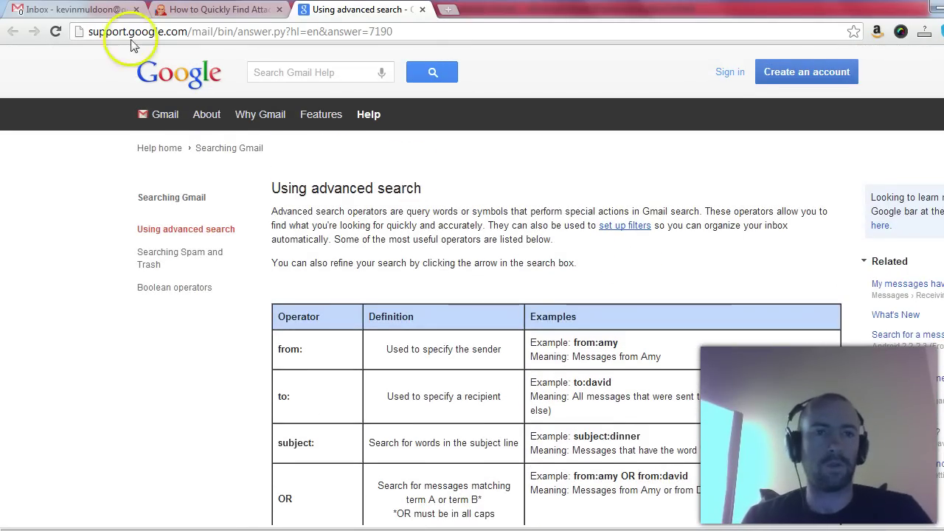
Search the Gmail mailbox for has:attachment
click(70, 9)
click(174, 81)
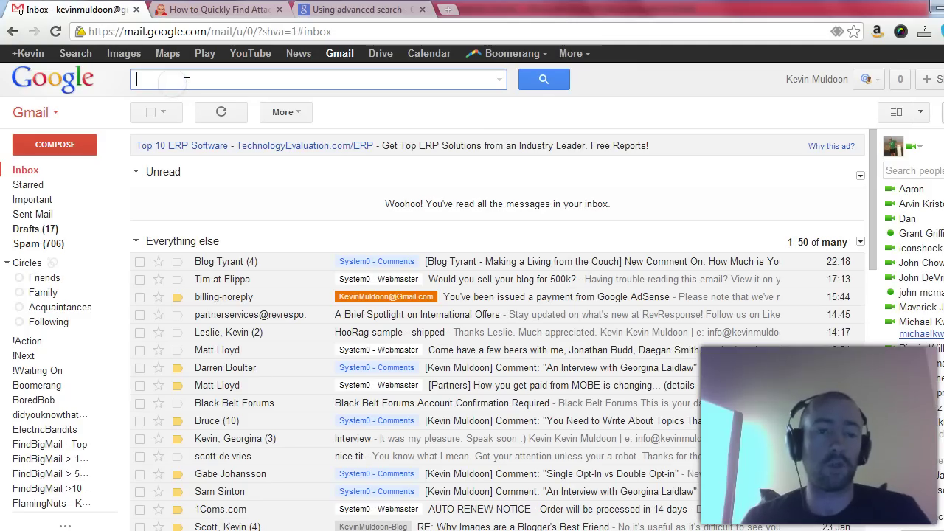
text(has)
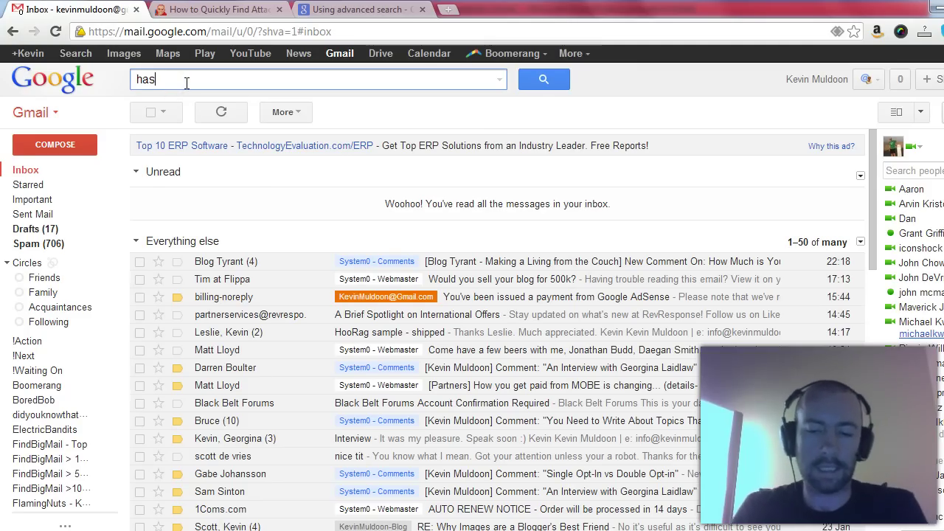
text(:attachment)
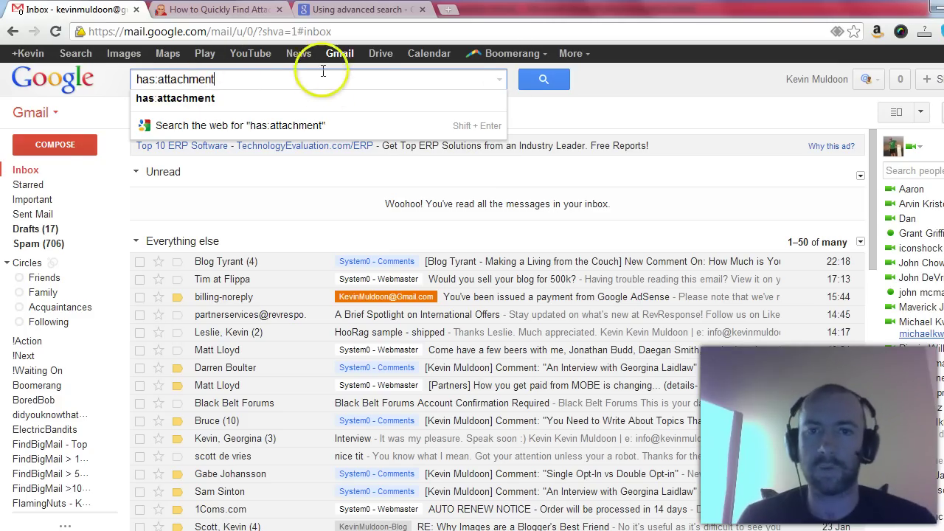
click(542, 81)
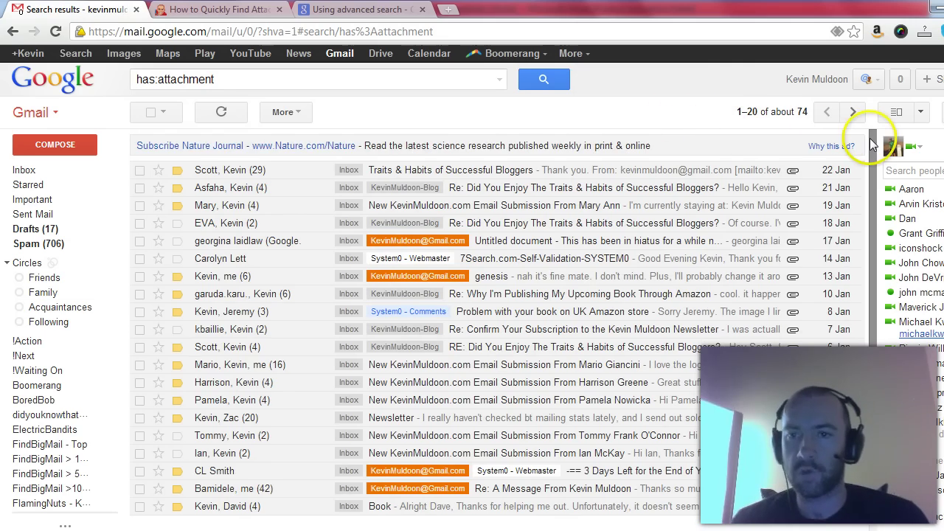
Page through the roughly 74 attachment results, then rerun the search from its first page
drag(874, 177, 873, 137)
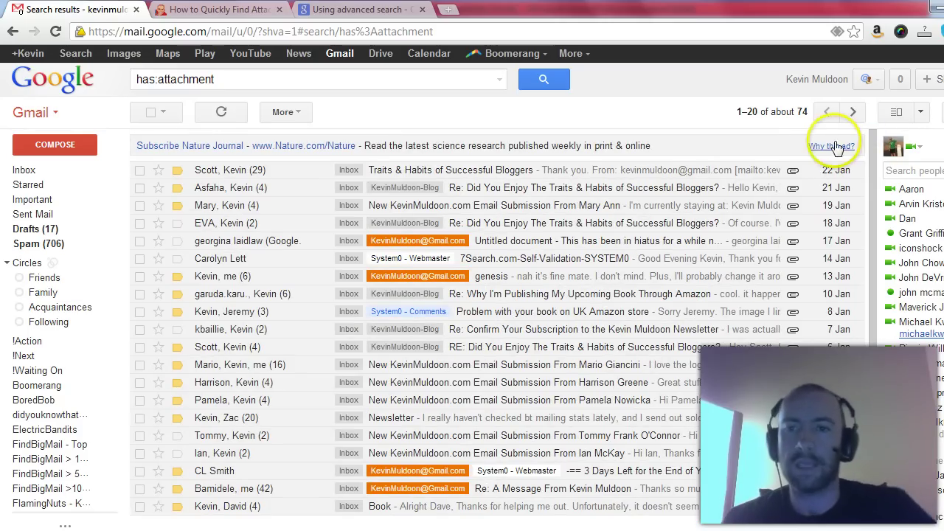
click(849, 115)
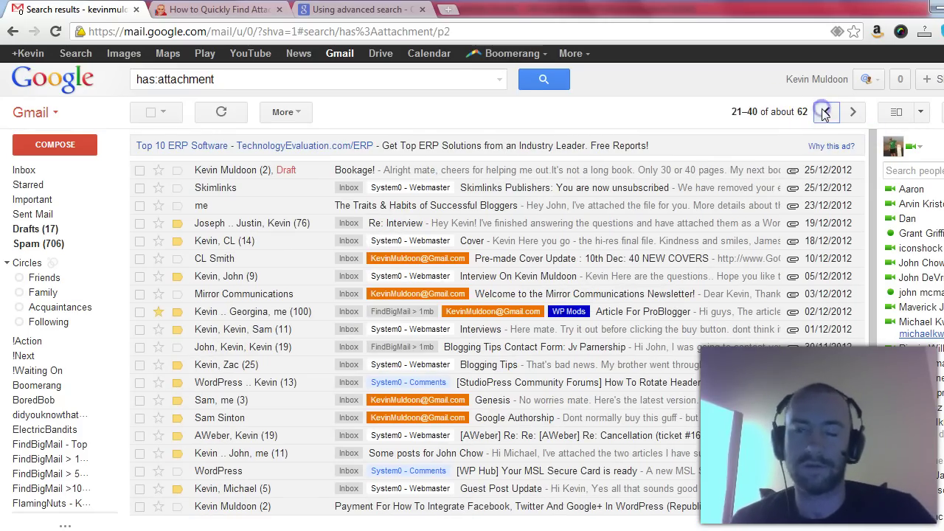
click(825, 112)
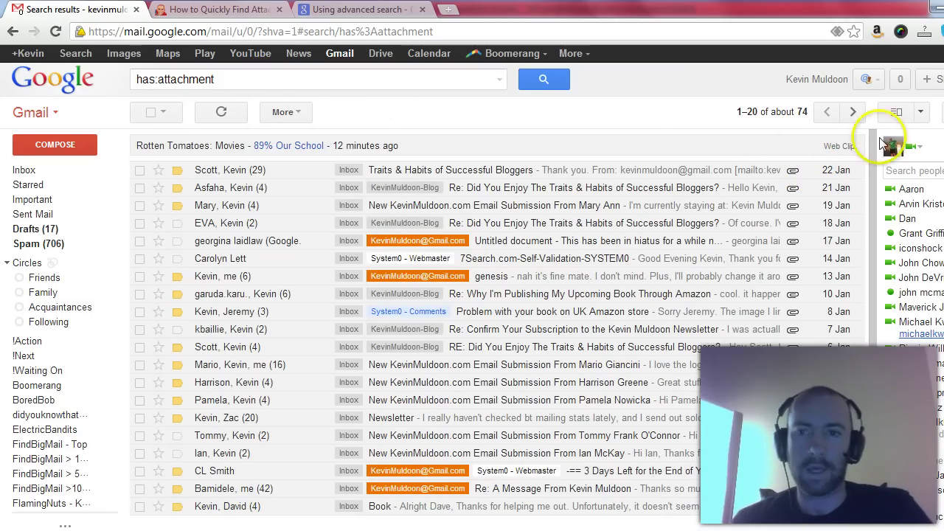
click(854, 112)
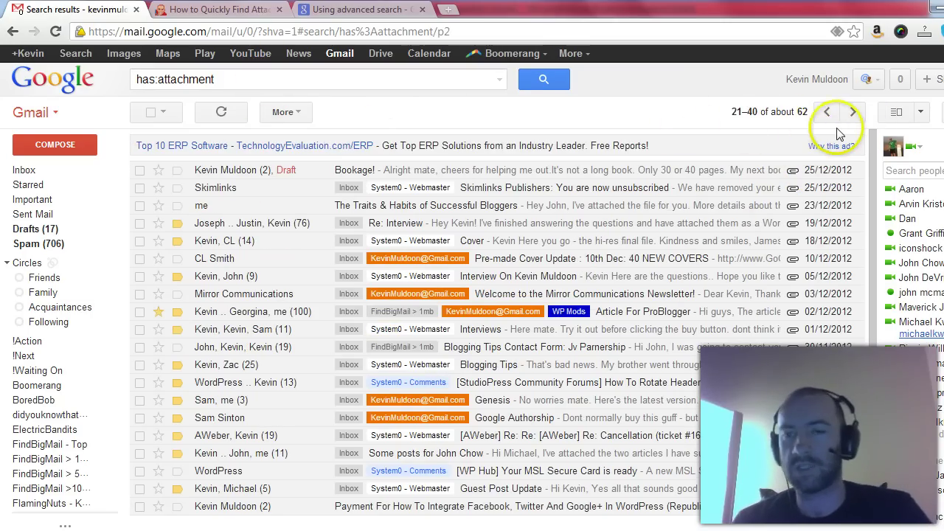
click(854, 112)
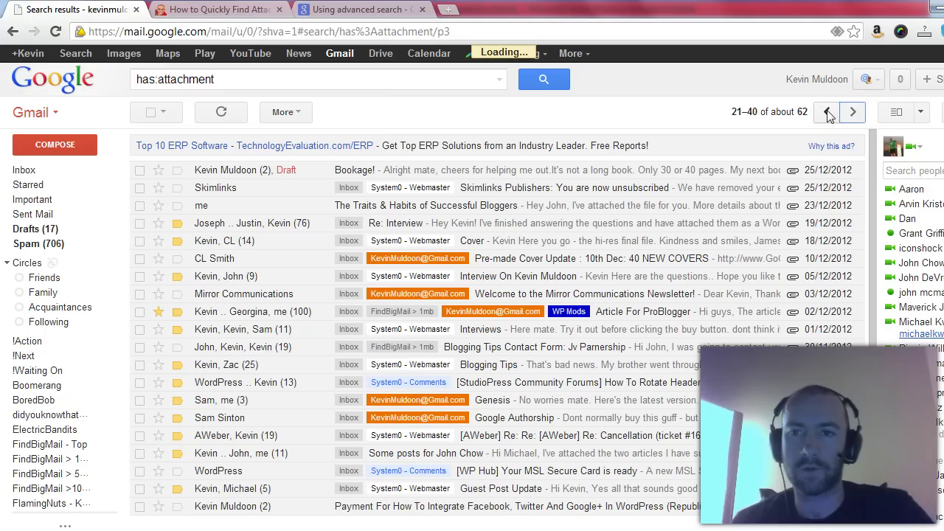
click(827, 111)
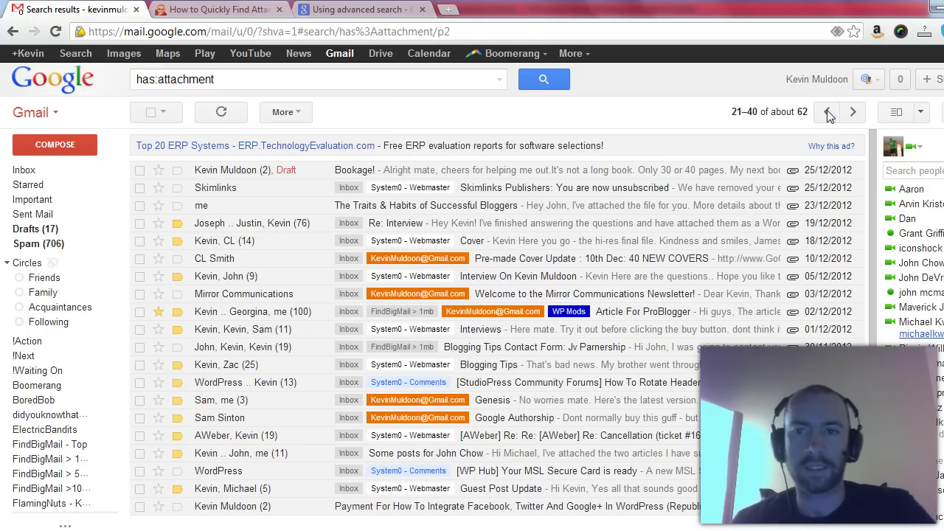
click(373, 82)
key(Return)
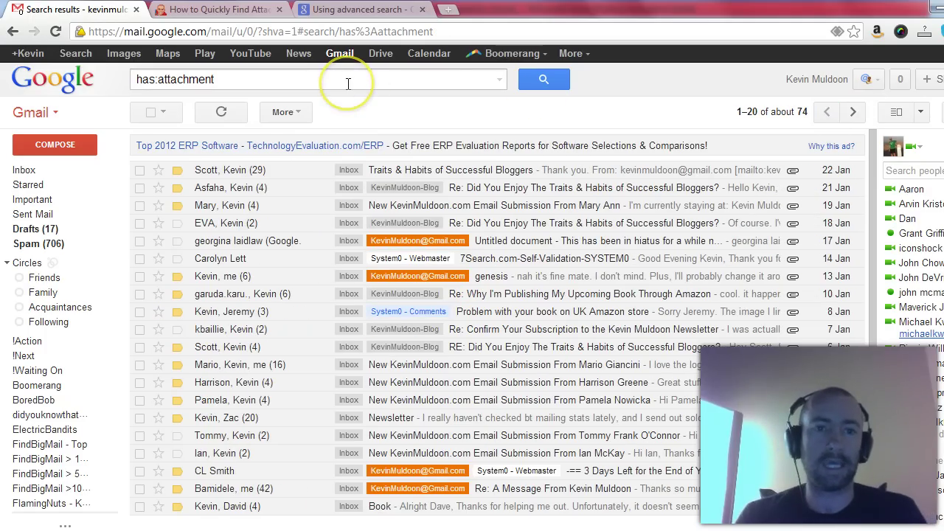
Search for attachments mentioning pdf and page through those results
click(345, 86)
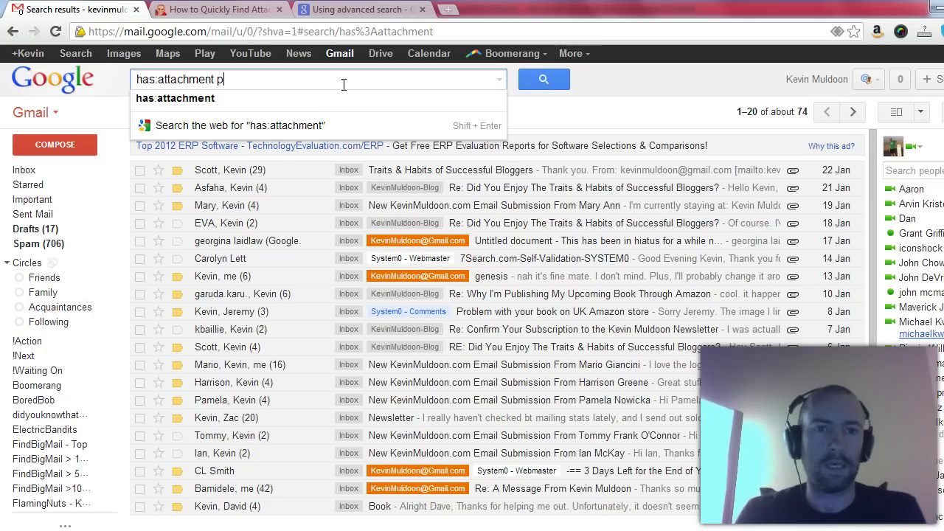
key(Return)
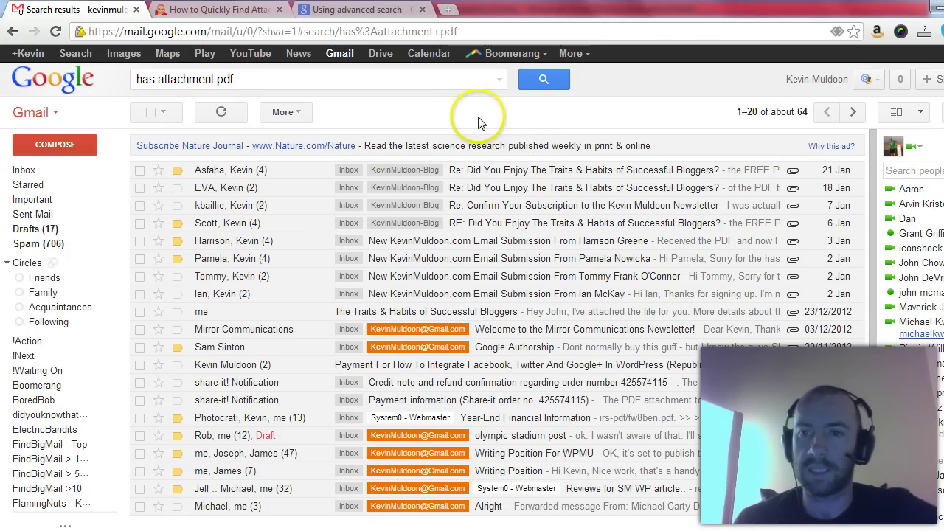
click(844, 111)
click(850, 110)
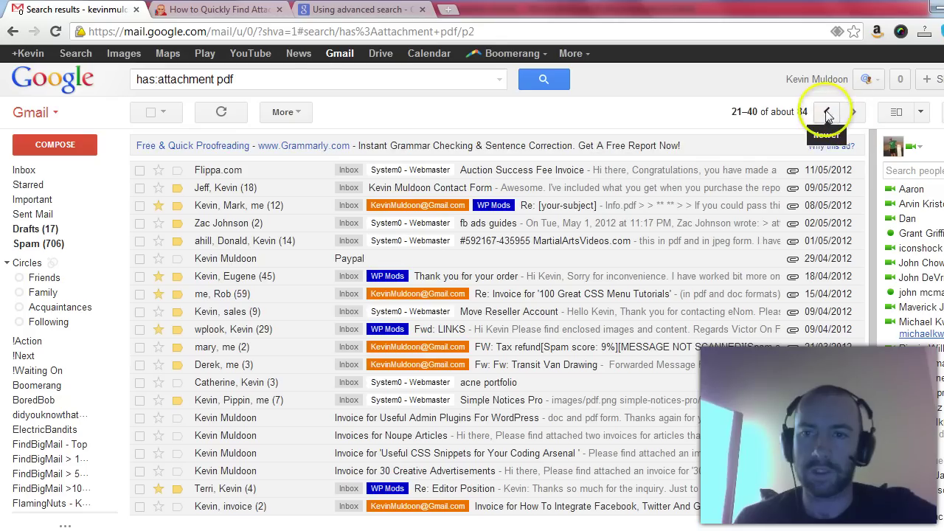
Change the file type in the query from pdf to doc
double_click(262, 81)
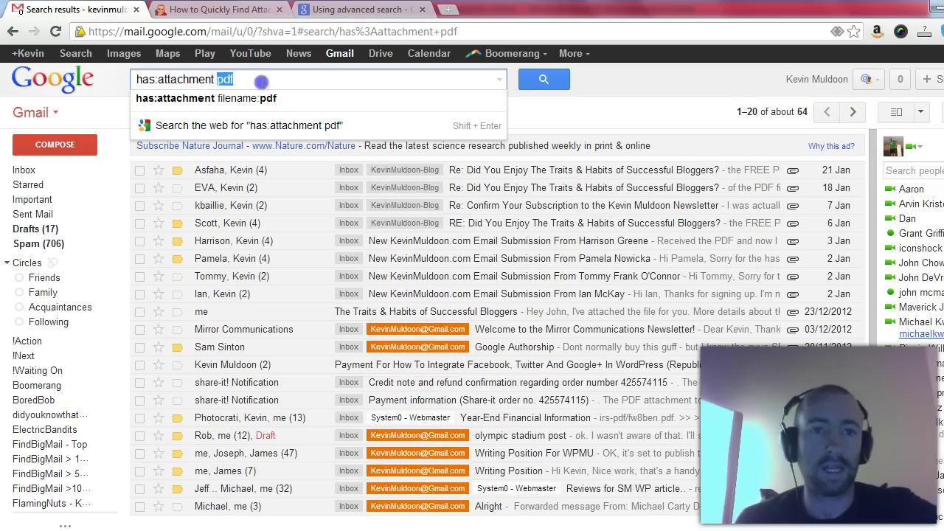
text(doc)
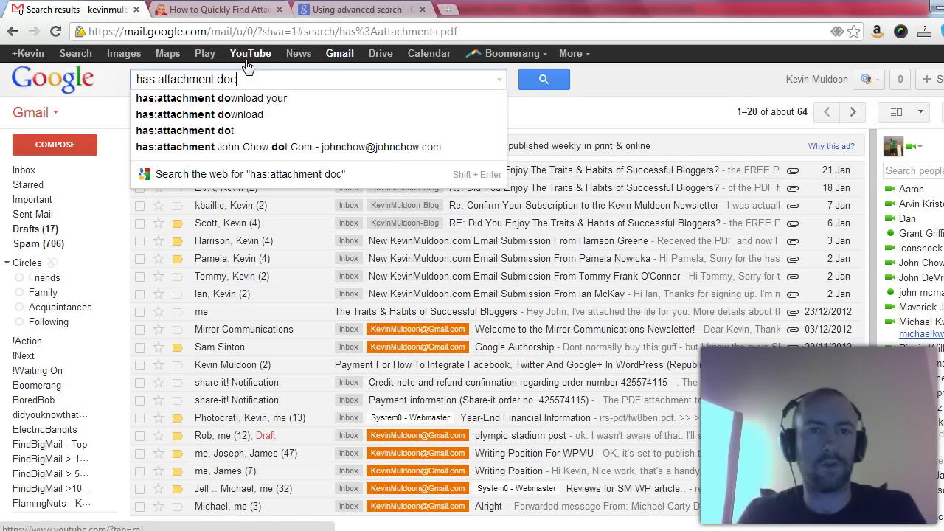
key(Return)
Switch the query to has:attachment zip, about 93 results, and select the whole query
click(220, 82)
double_click(220, 83)
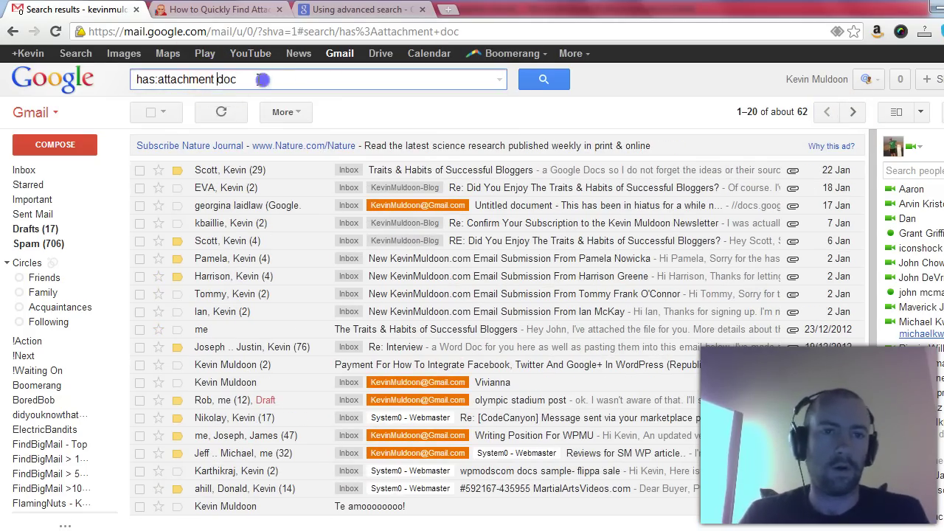
text(zip)
key(Return)
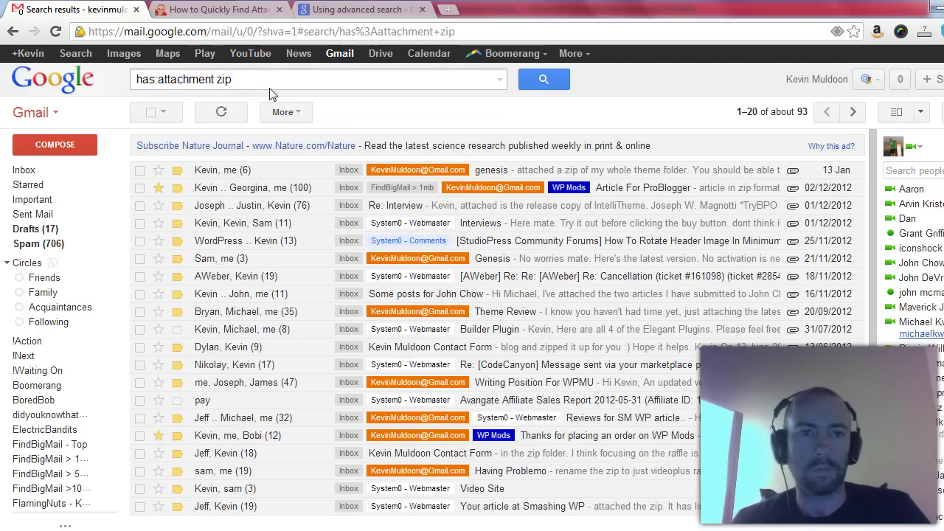
double_click(238, 81)
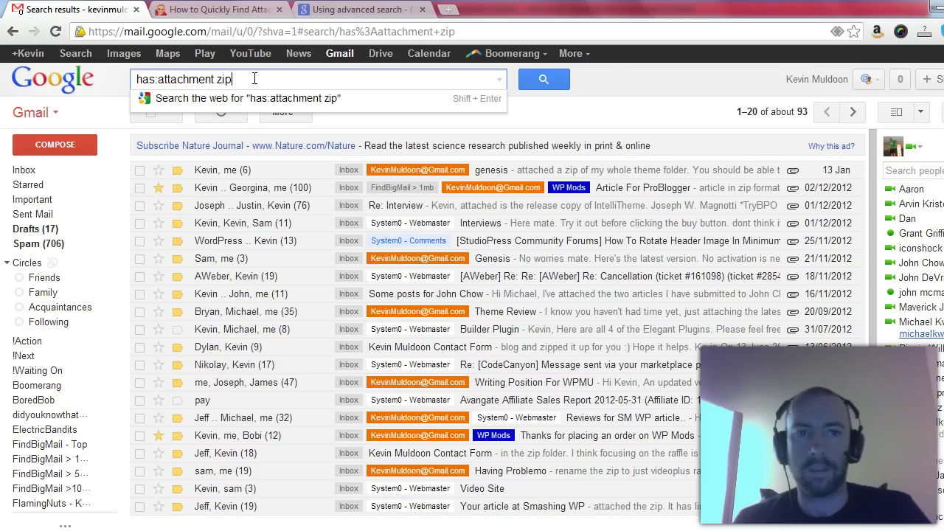
key(ctrl+a)
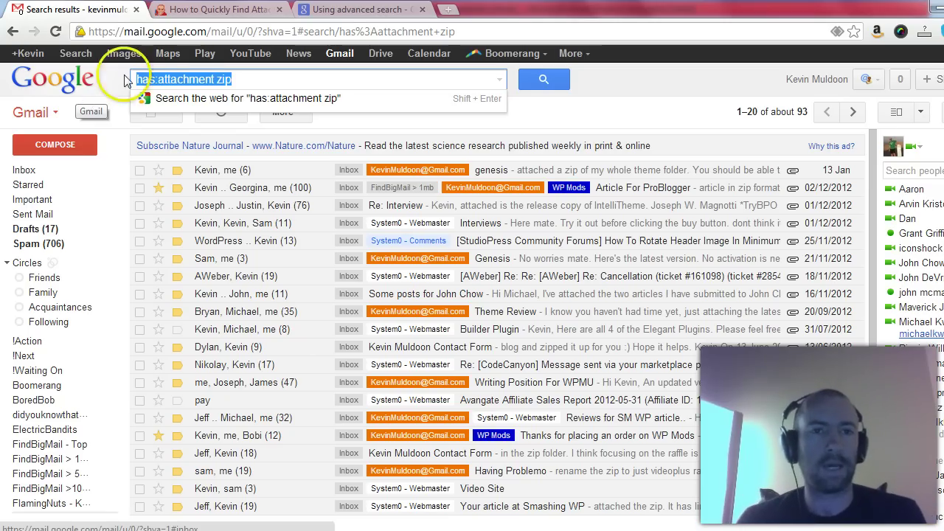
Check the blog article, then search Gmail for 'The Traits & Habits of Successful Bloggers.pdf'
click(217, 9)
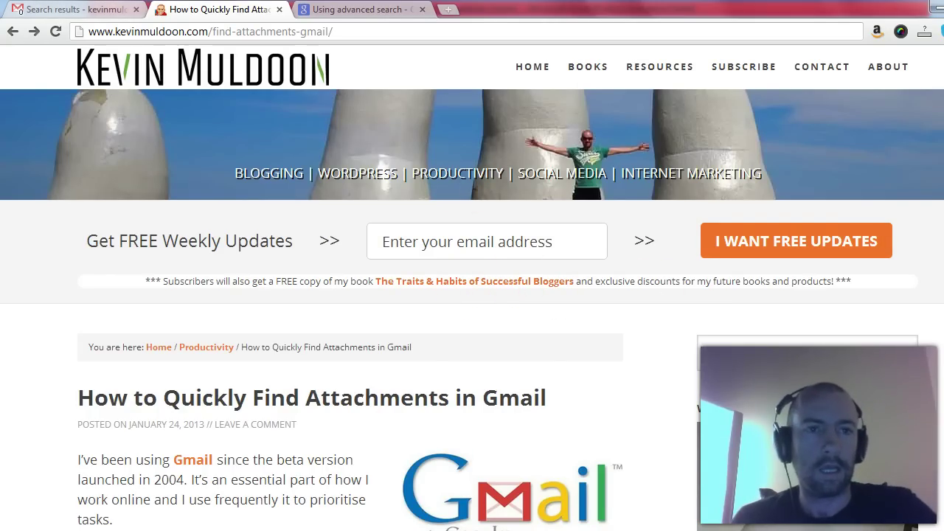
click(111, 9)
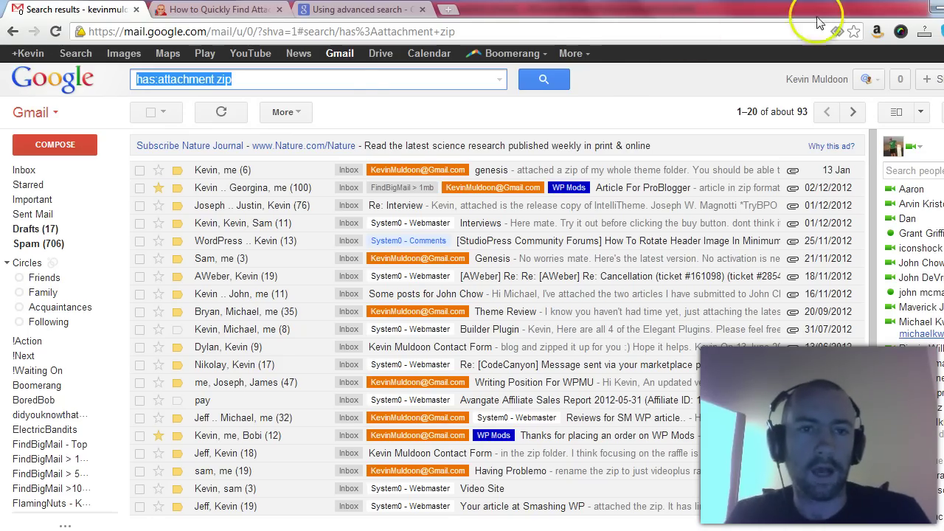
click(345, 83)
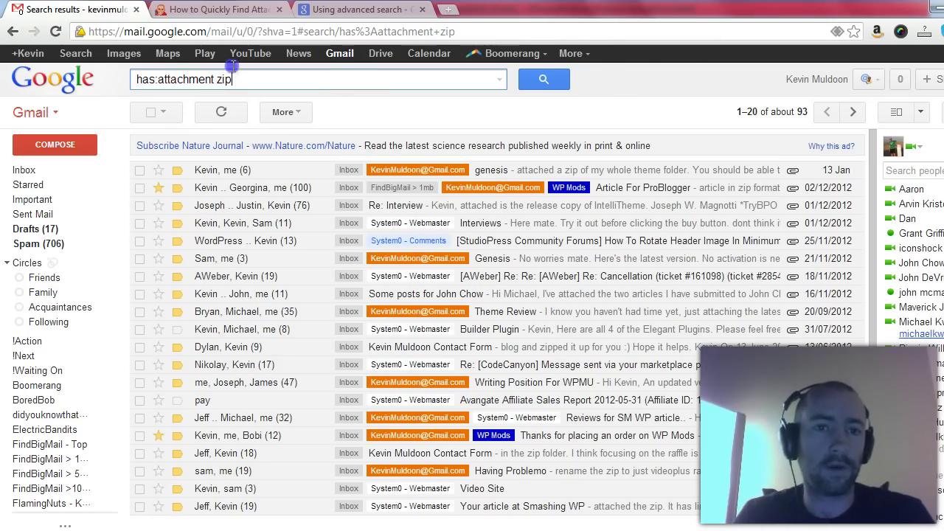
key(ctrl+a)
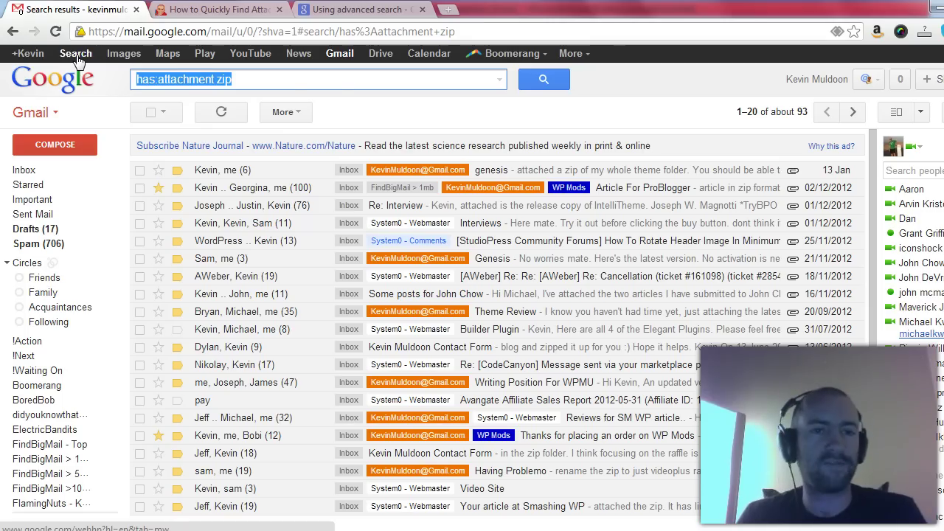
text(The Traits & Habits of Successful Bloggers.pdf)
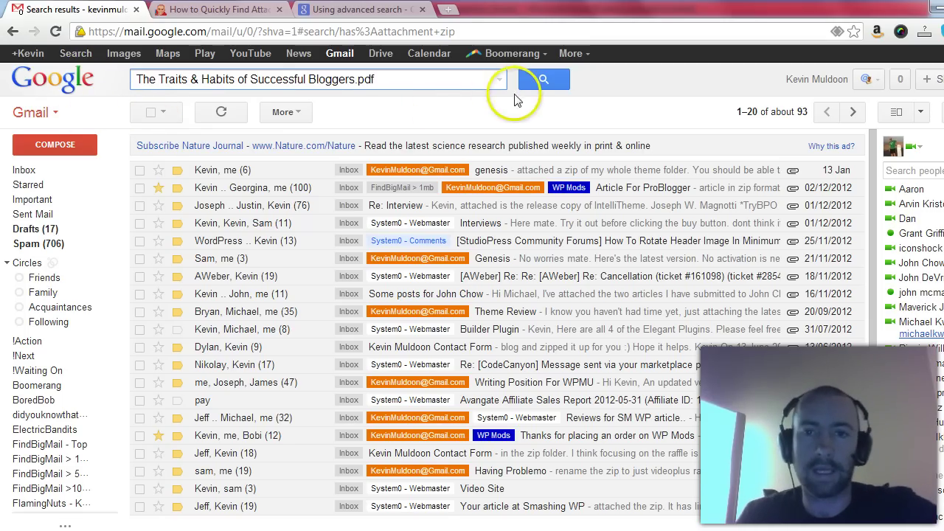
drag(384, 80, 80, 70)
click(546, 79)
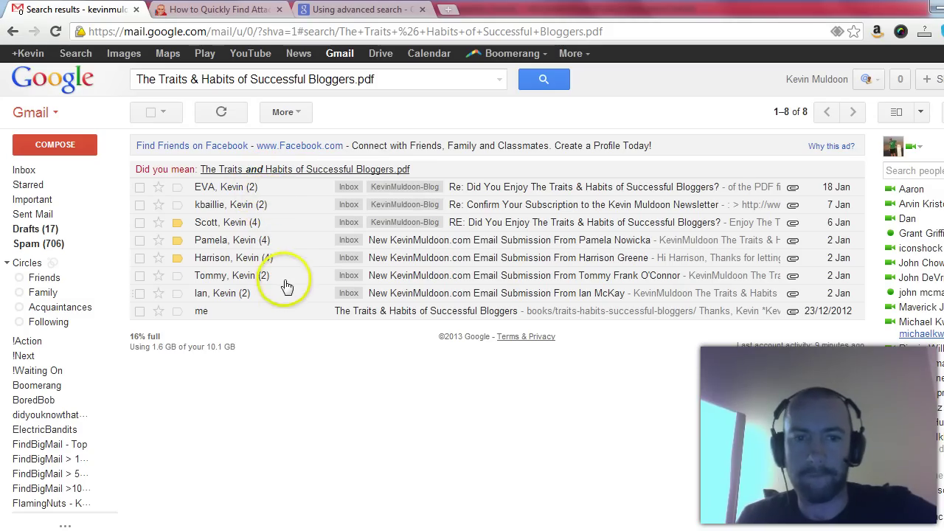
Select the file-name query text in the search box for editing
triple_click(405, 83)
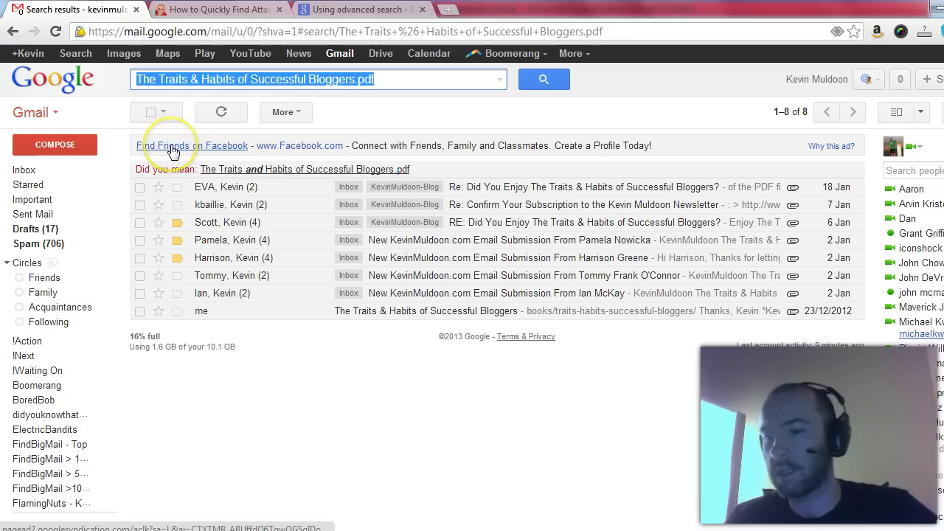
click(399, 83)
drag(376, 81, 136, 80)
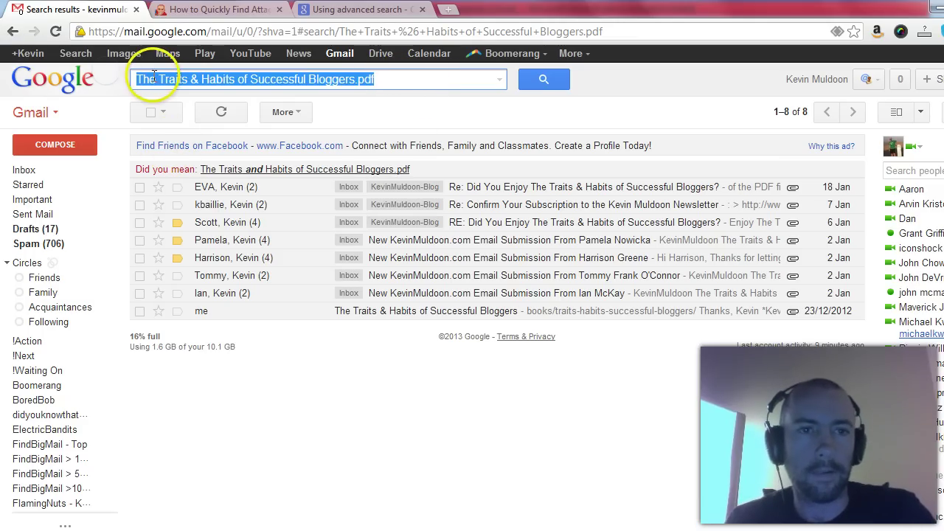
click(135, 85)
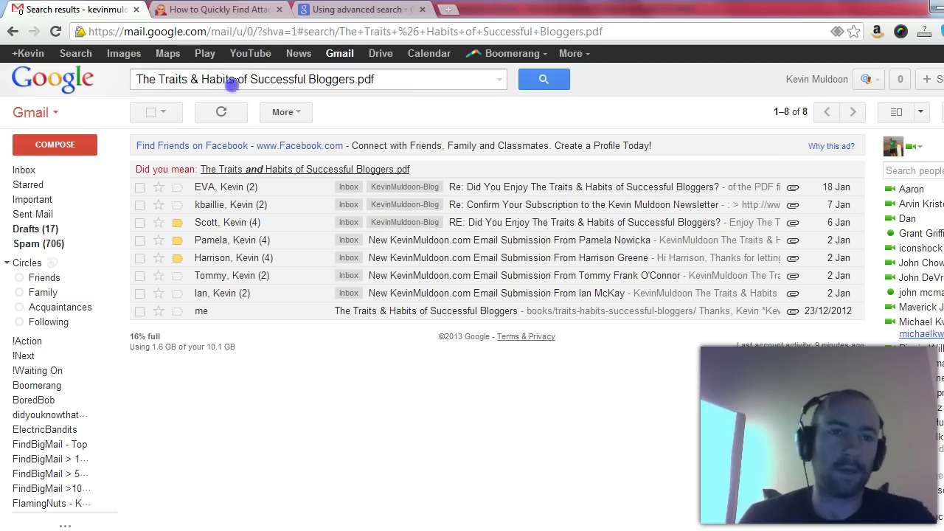
drag(413, 78, 67, 68)
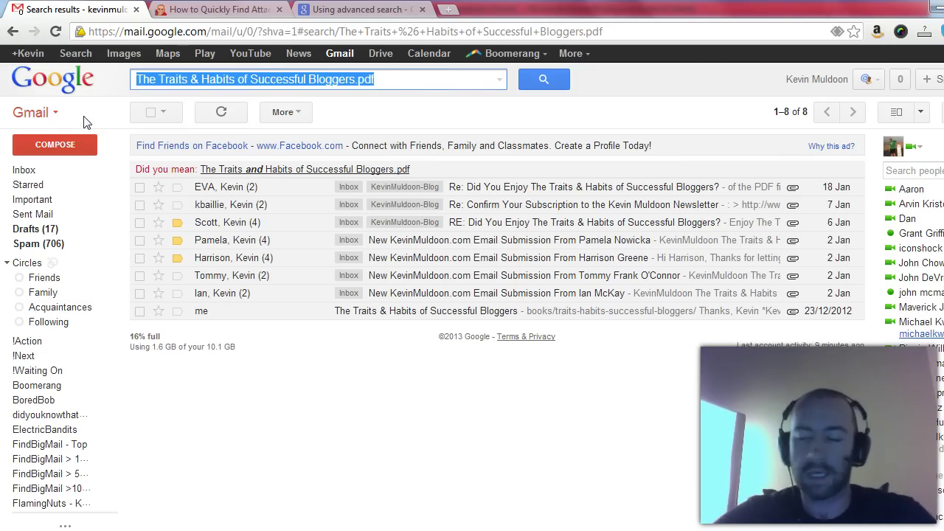
click(402, 83)
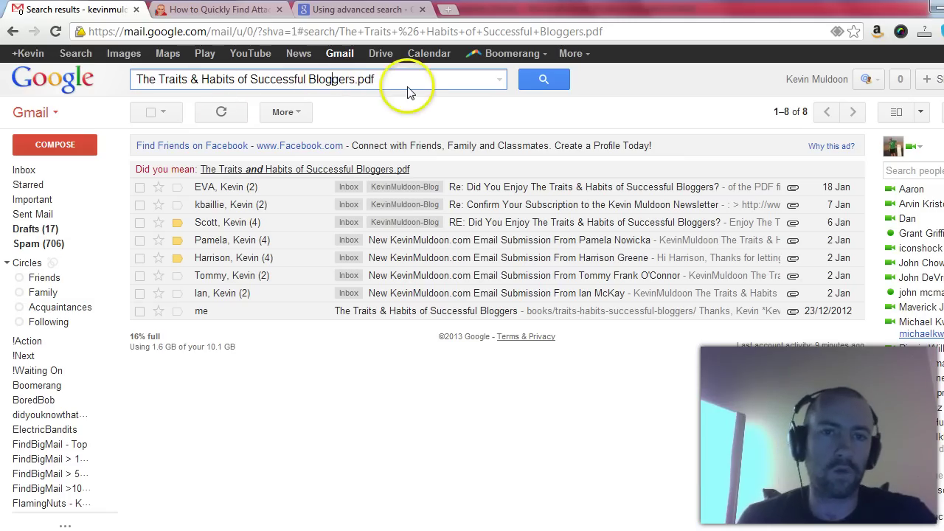
Replace the book title with a wildcard and search for T*.pdf, about 47 results
drag(355, 79, 310, 81)
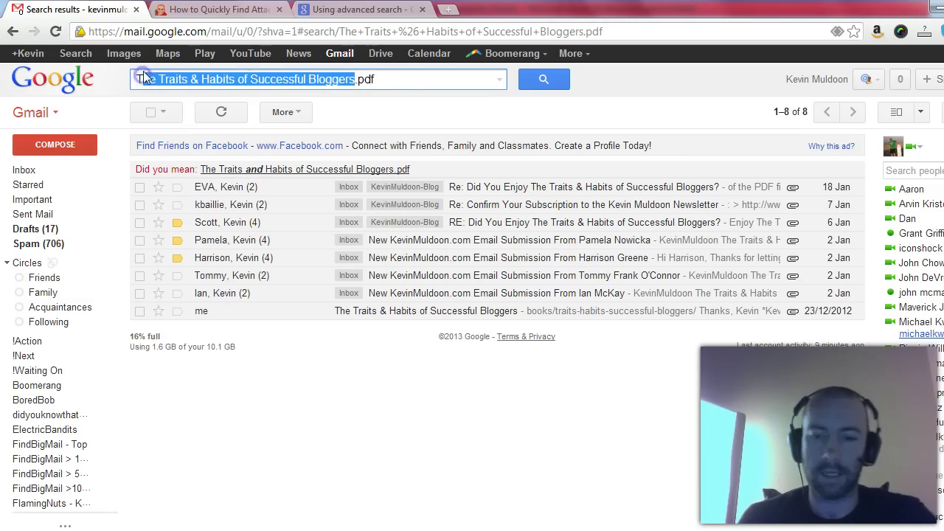
drag(177, 31, 286, 78)
text(*)
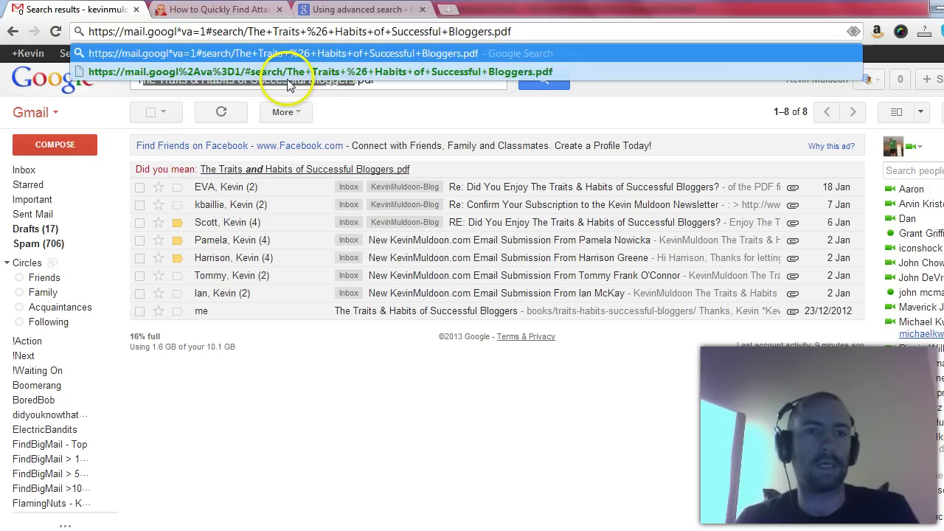
click(348, 107)
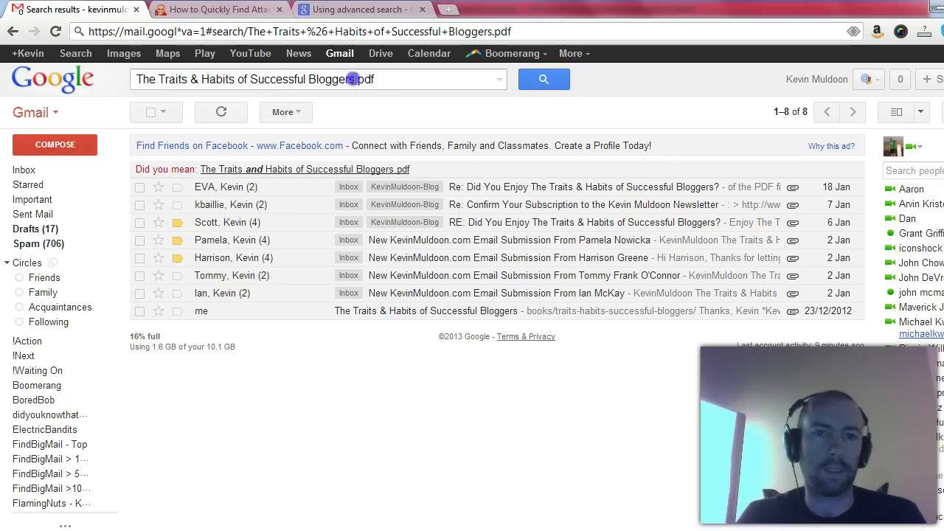
drag(355, 79, 221, 77)
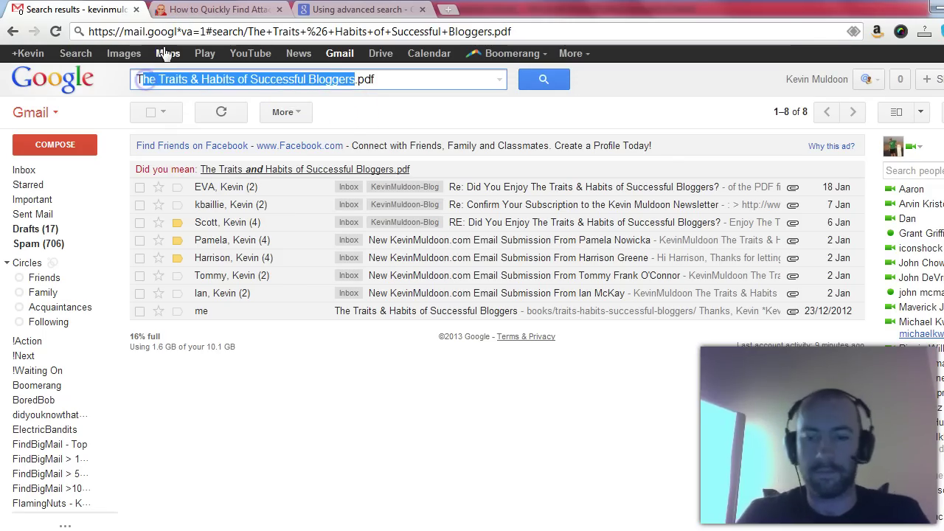
text(T*)
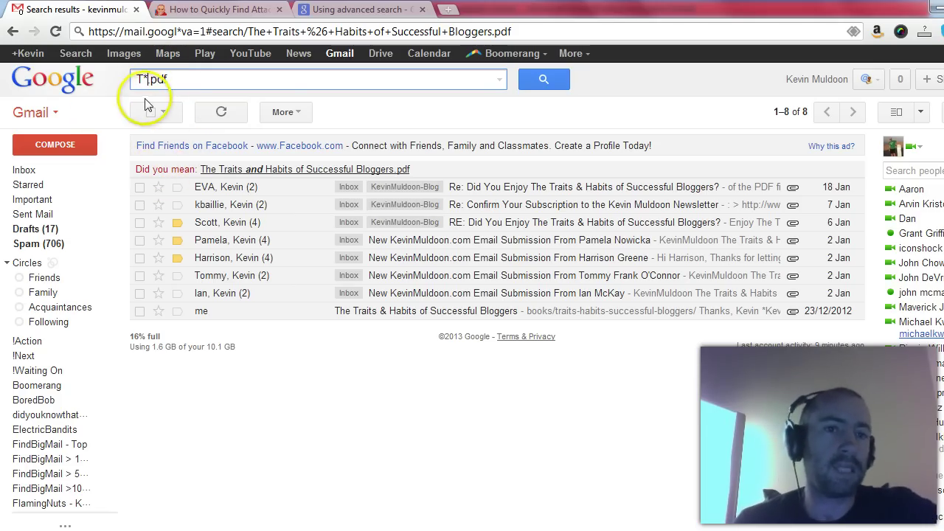
click(553, 79)
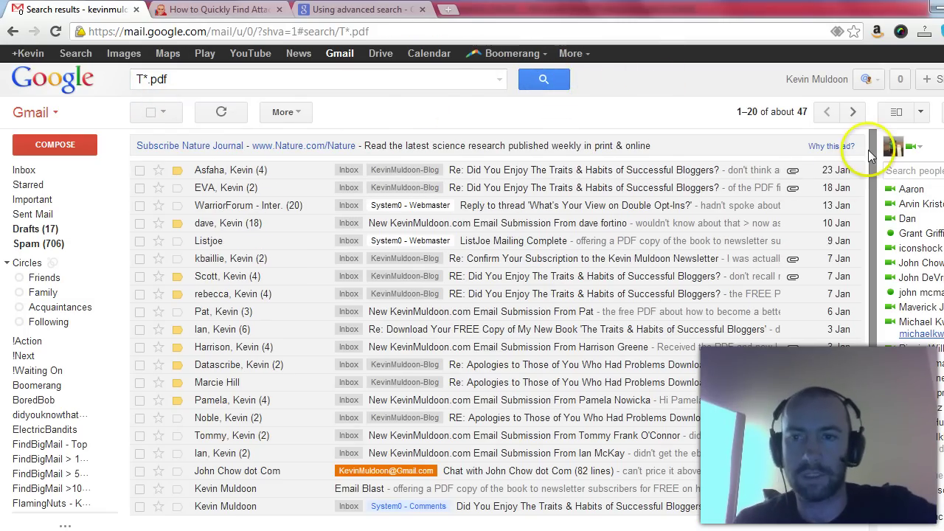
Change the wildcard query to P*.pdf, listing 17 conversations
drag(868, 150, 873, 113)
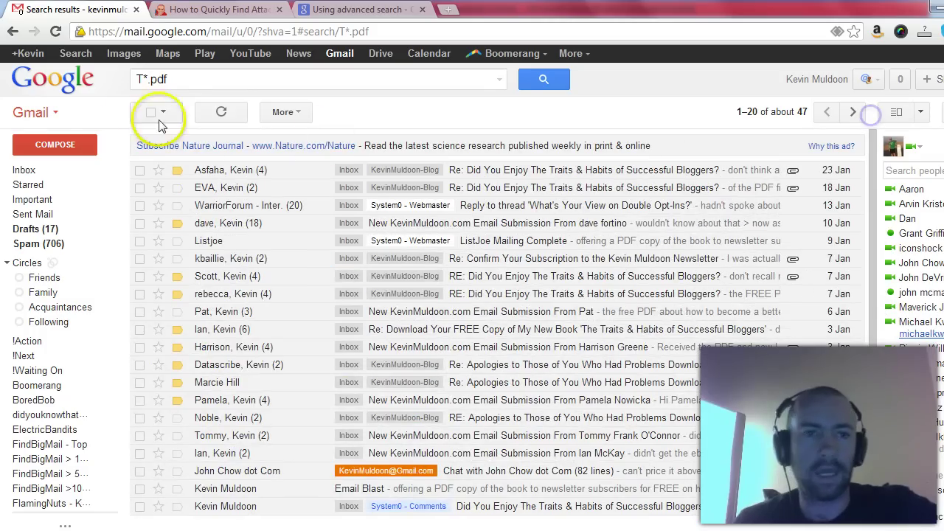
drag(144, 79, 94, 78)
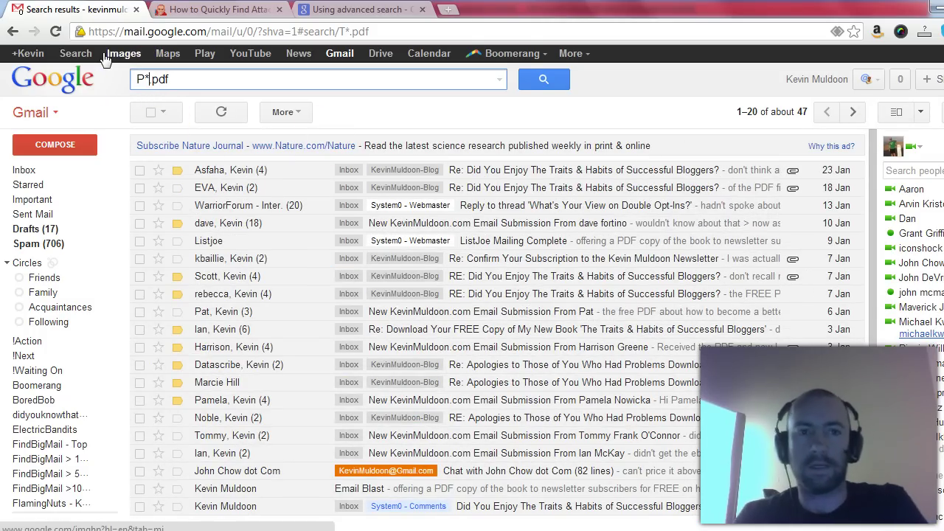
key(Return)
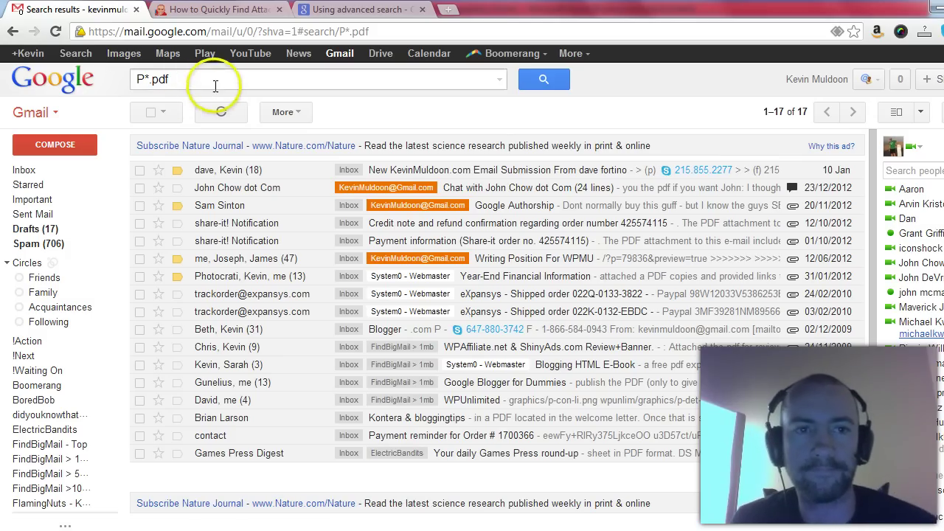
drag(169, 79, 107, 83)
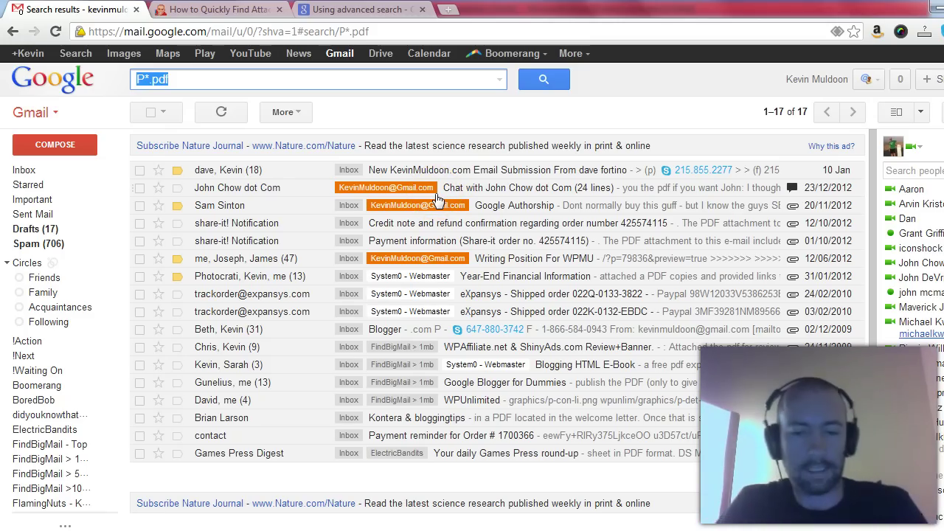
text(size)
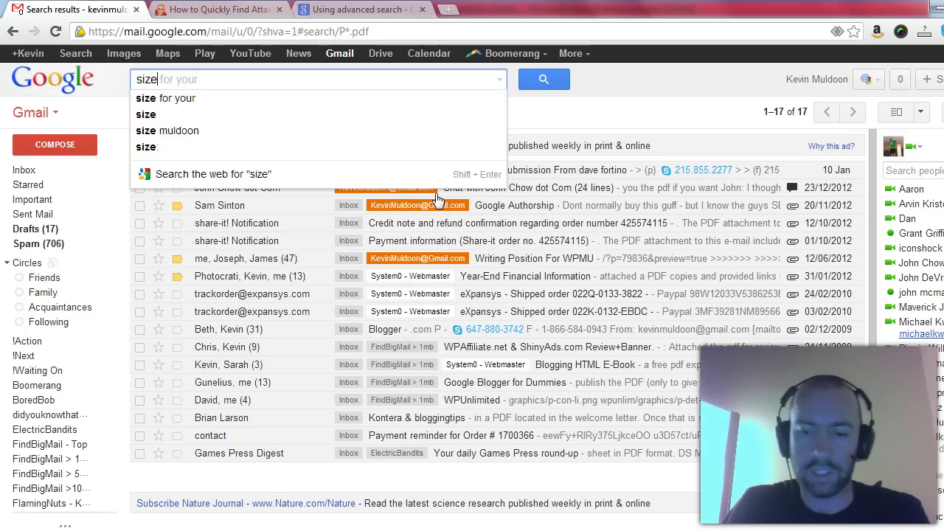
text(:)
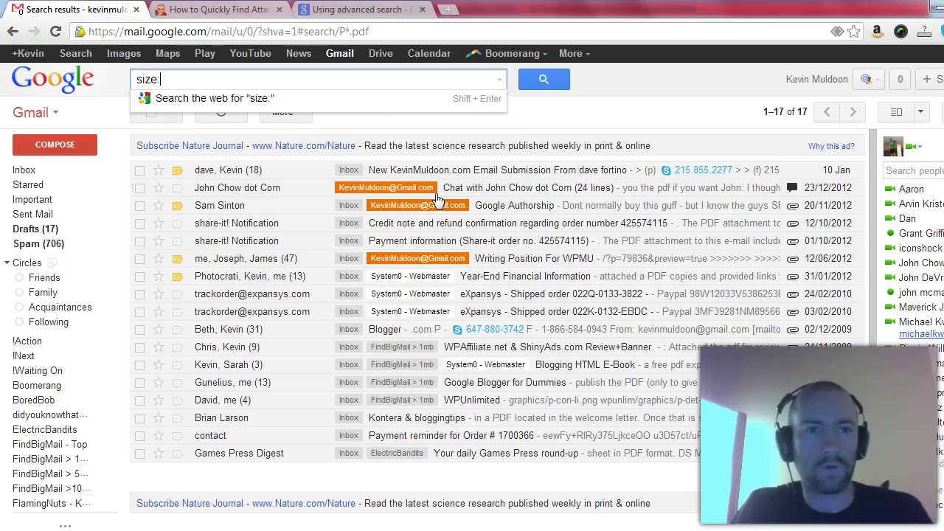
text(5mb)
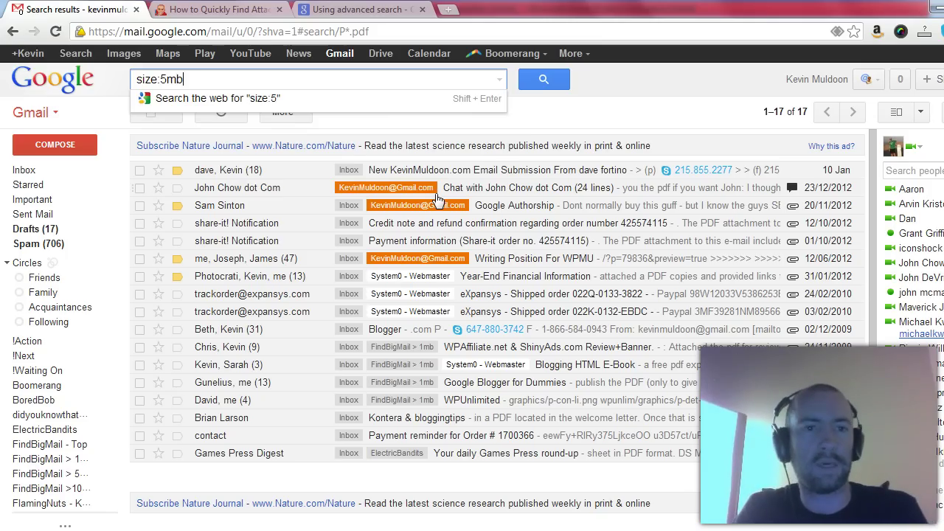
key(Return)
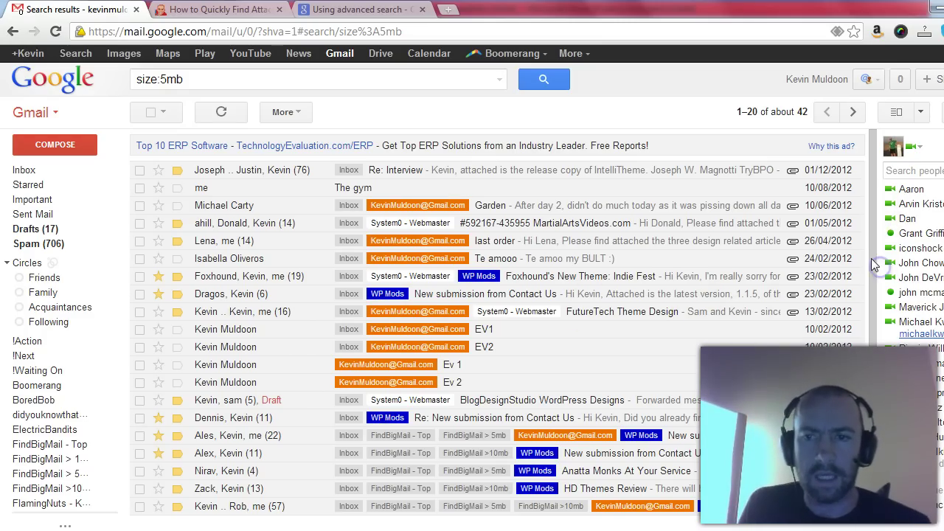
drag(871, 258, 737, 468)
click(705, 467)
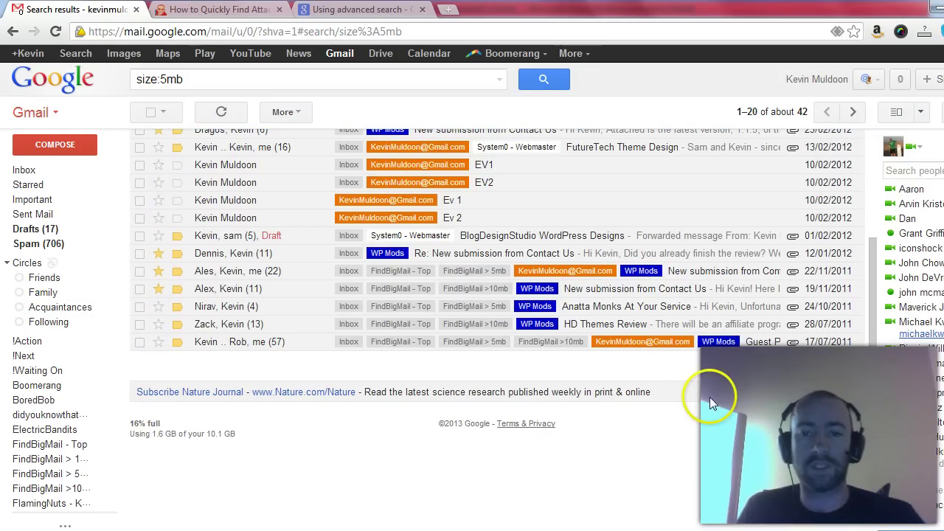
drag(873, 318, 859, 160)
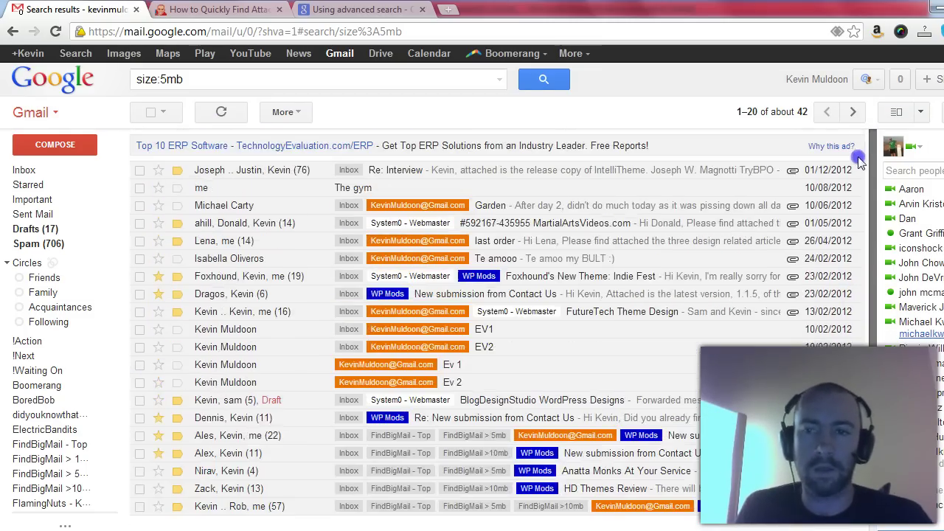
click(875, 379)
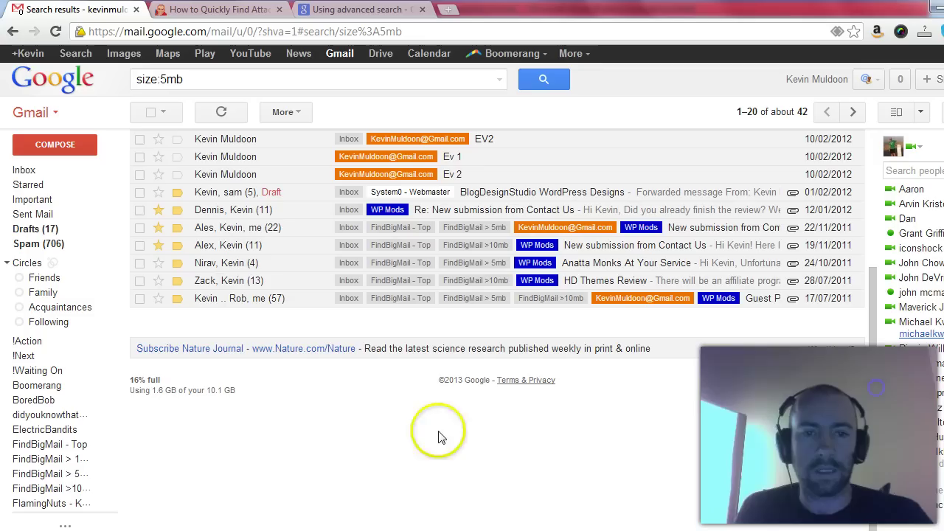
click(210, 390)
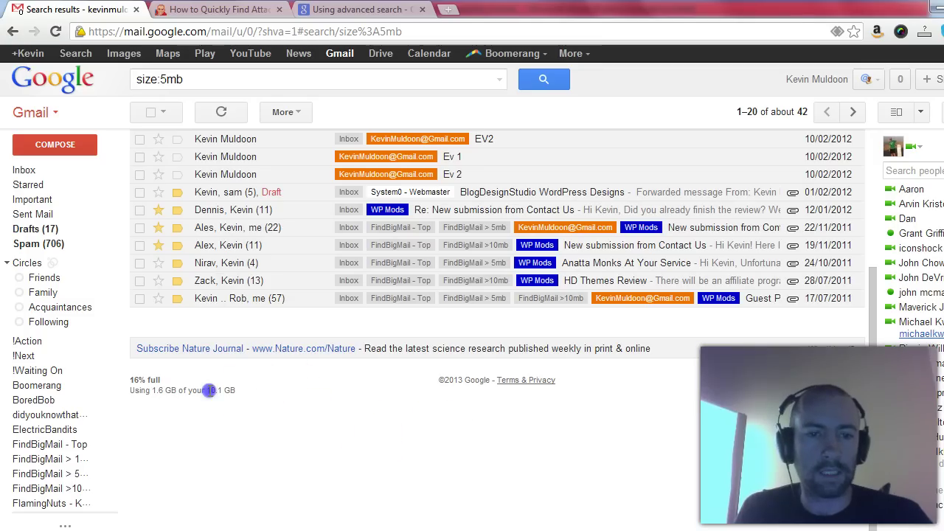
drag(209, 390, 114, 396)
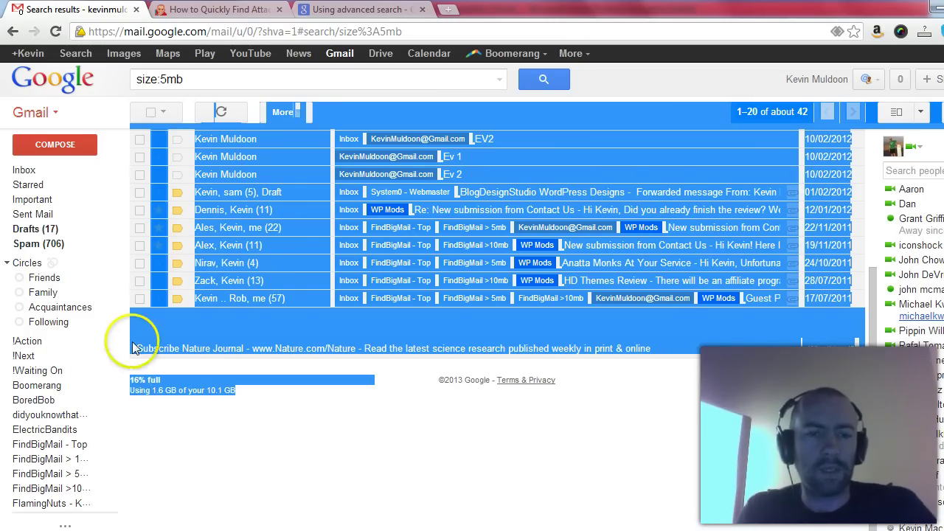
click(236, 397)
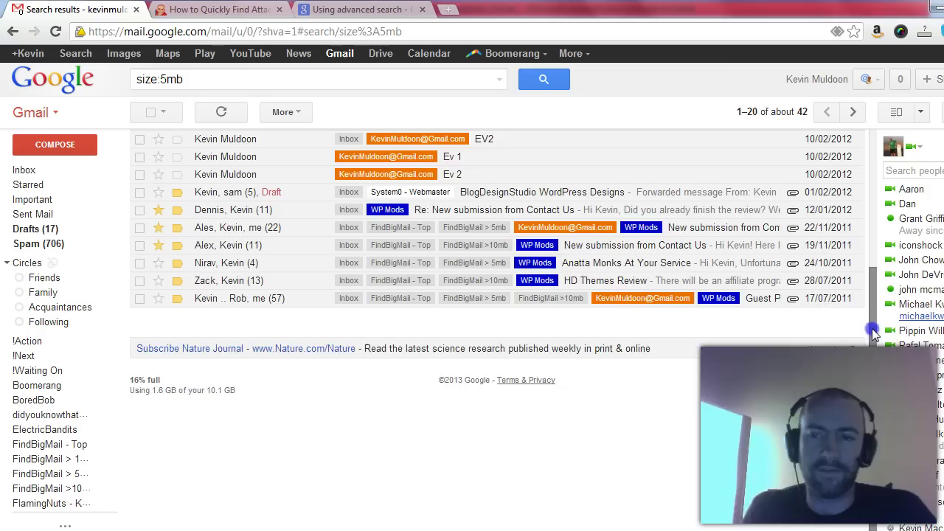
drag(874, 328, 875, 306)
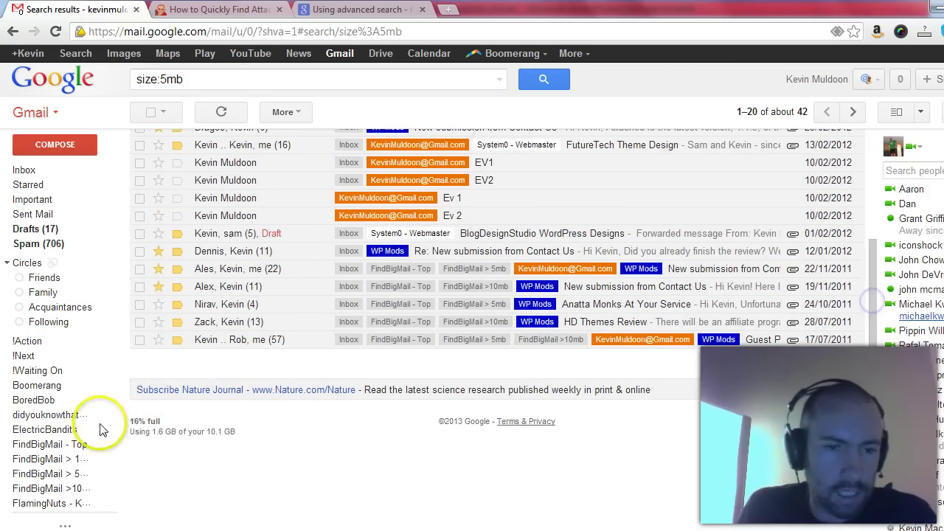
click(124, 427)
triple_click(136, 423)
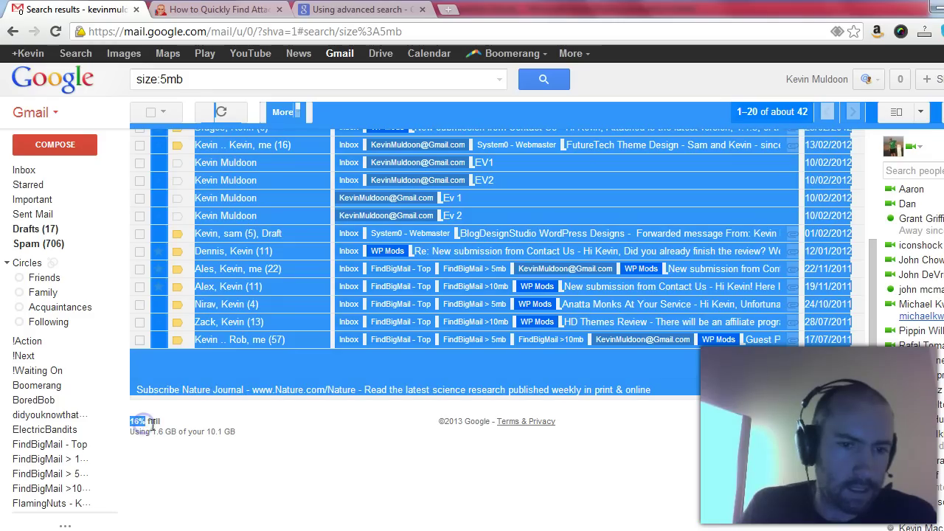
click(185, 431)
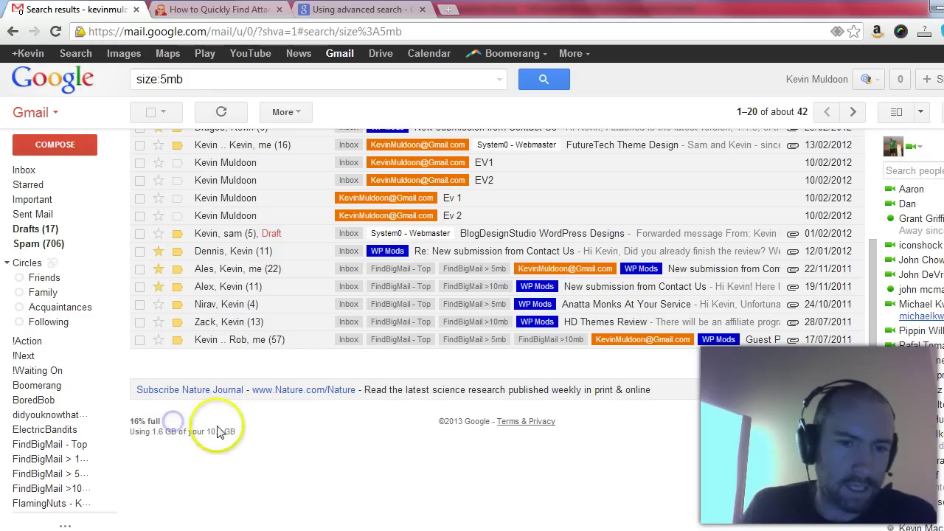
drag(865, 310, 879, 181)
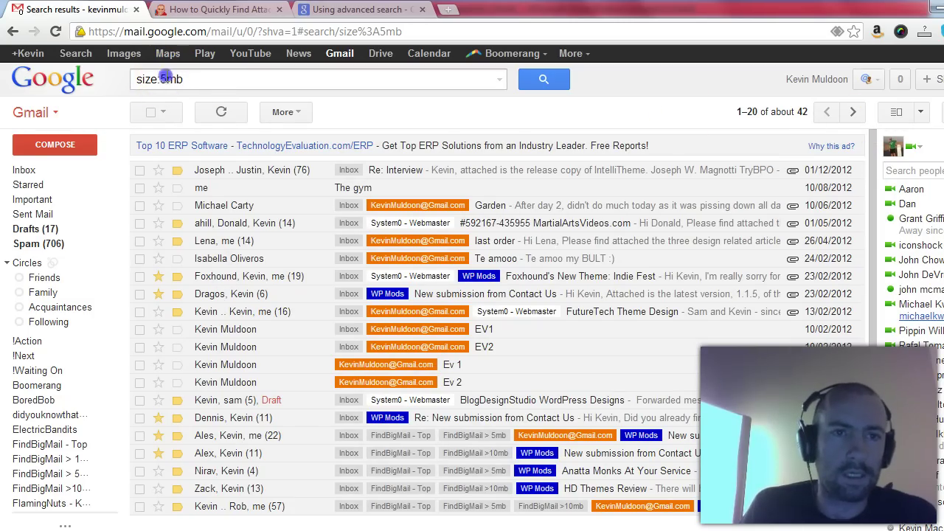
Search for size:20mb (3 results), then change it to size:1mb for about 86 results
click(200, 82)
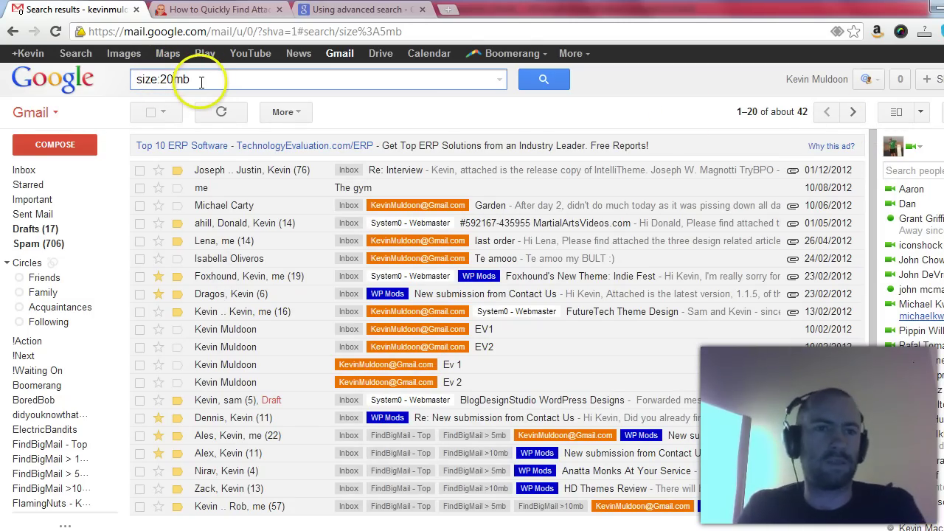
key(Return)
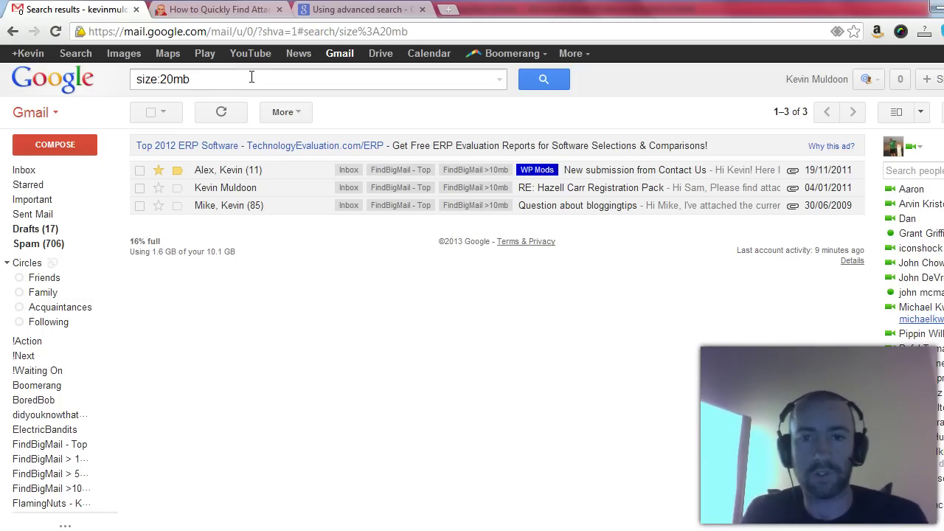
click(333, 83)
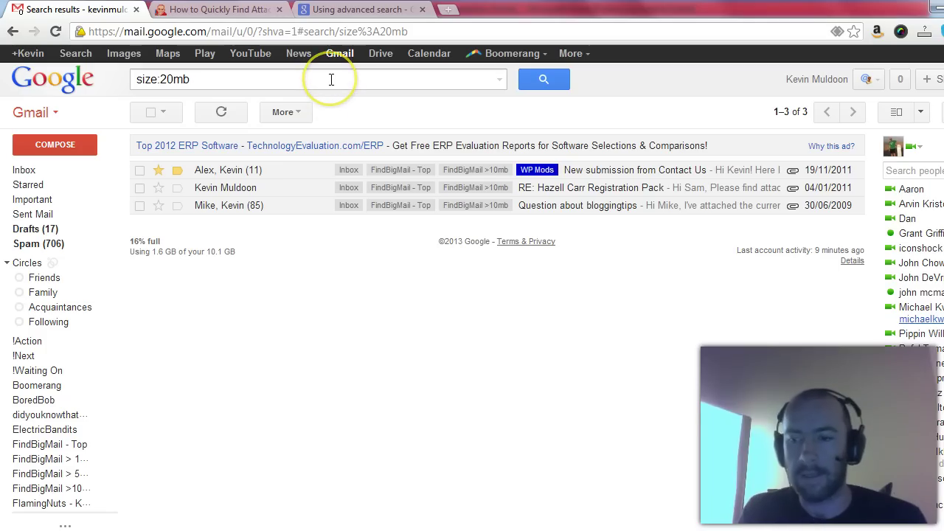
click(287, 81)
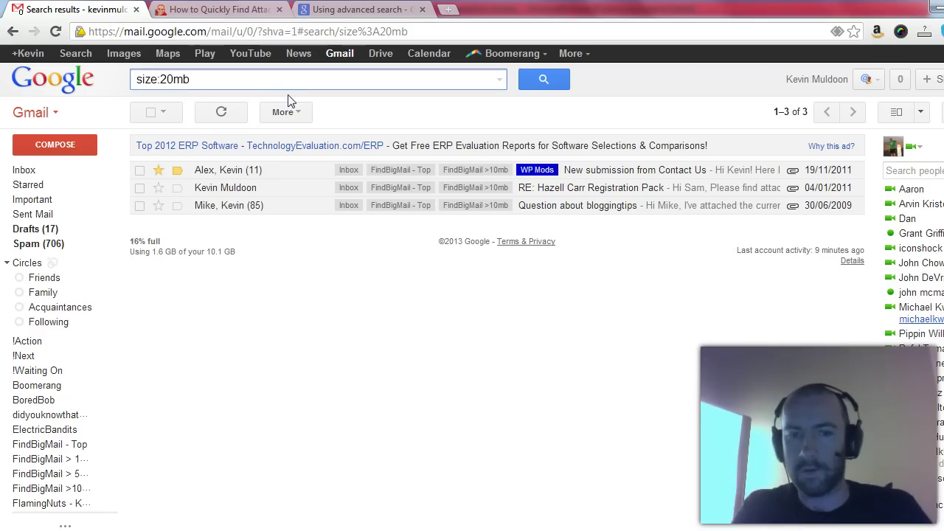
key(BackSpace)
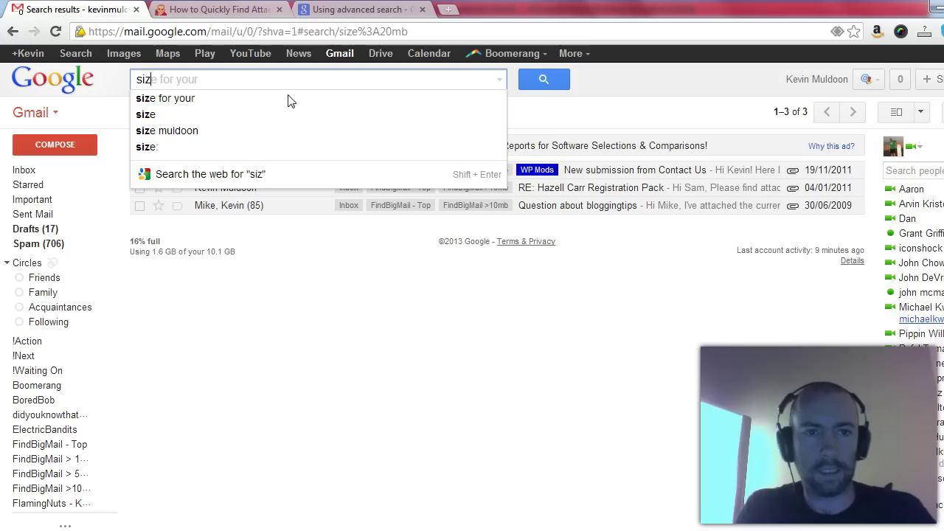
text(:1mb)
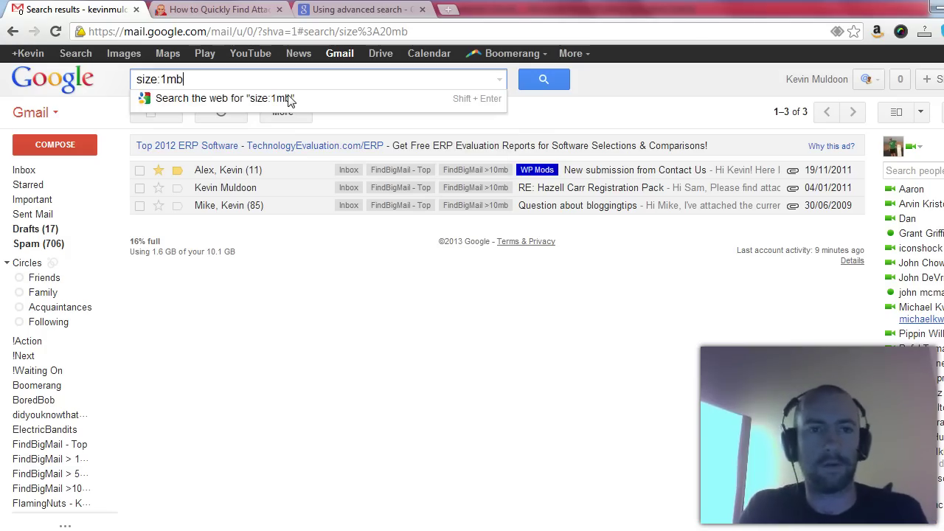
key(Return)
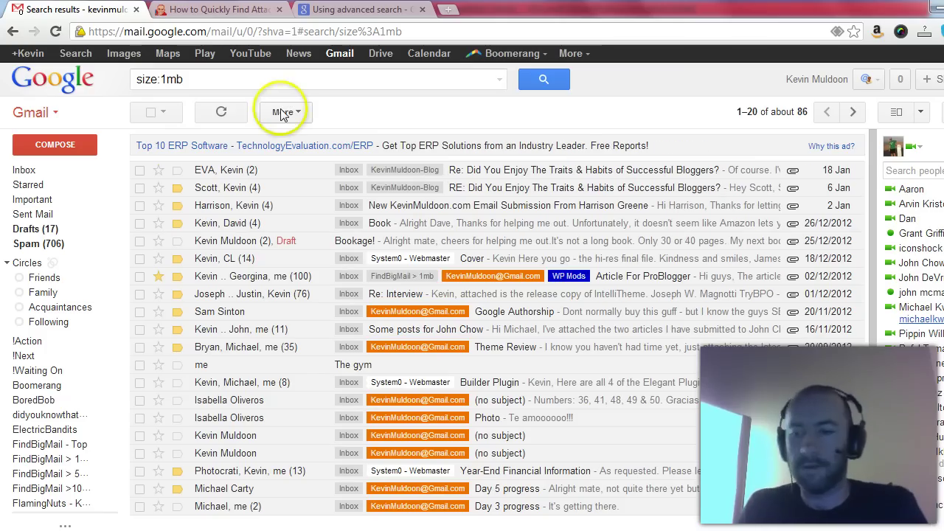
click(234, 82)
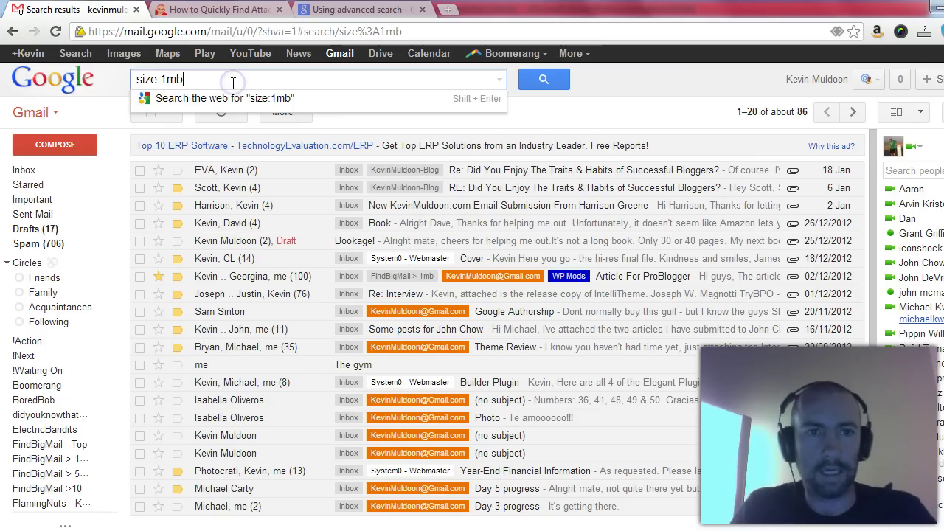
Copy the older_than operator from the Gmail Help operators table and go back to Gmail
click(361, 9)
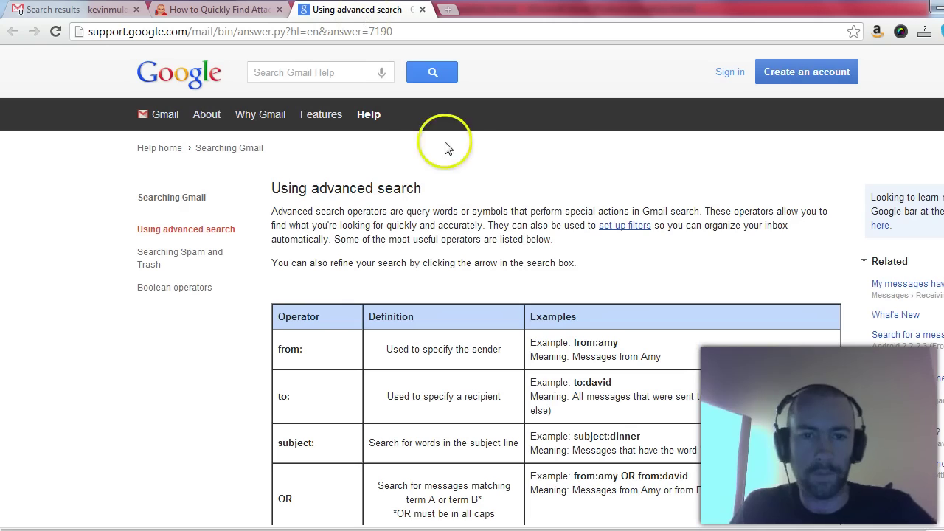
scroll(472, 295, down, 12)
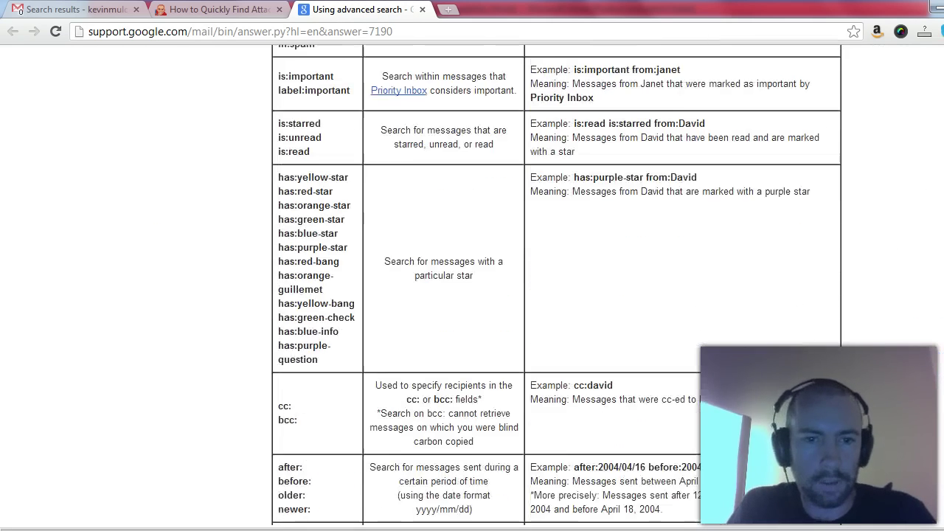
scroll(346, 182, down, 5)
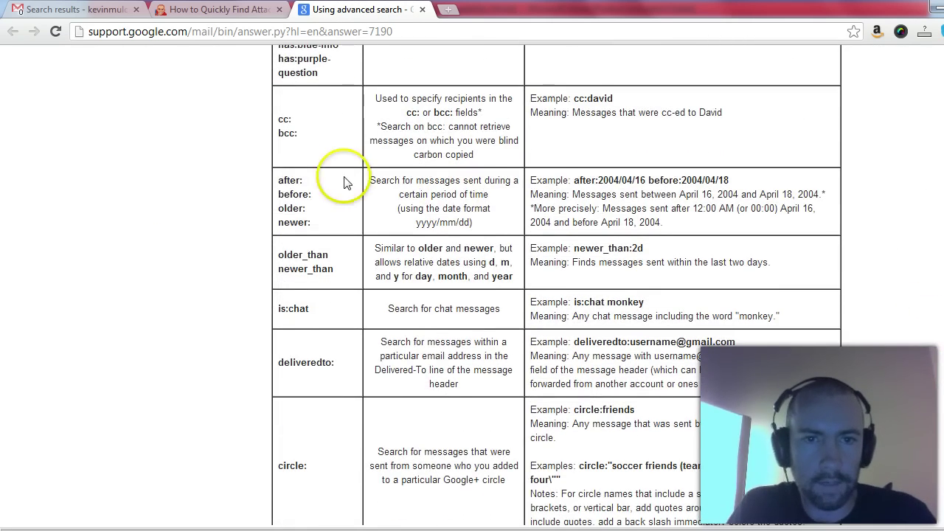
drag(279, 179, 812, 270)
click(514, 271)
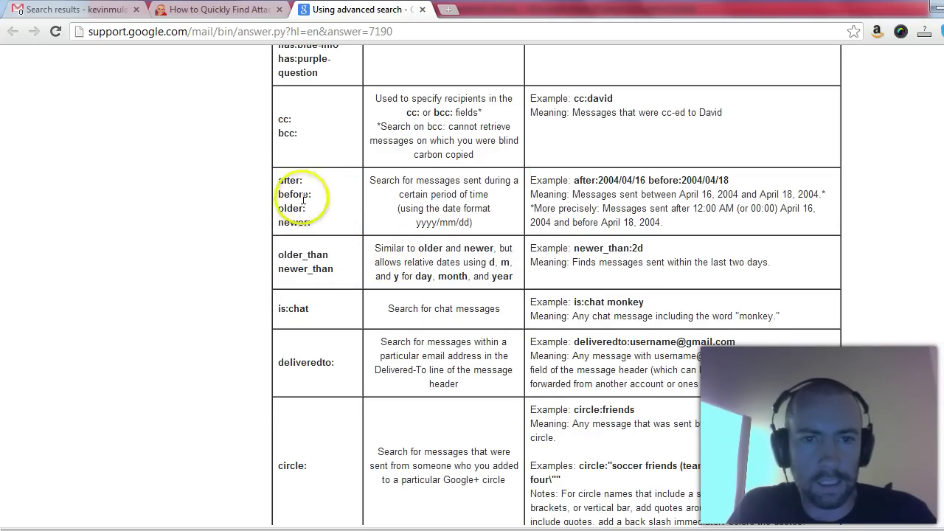
drag(336, 258, 310, 255)
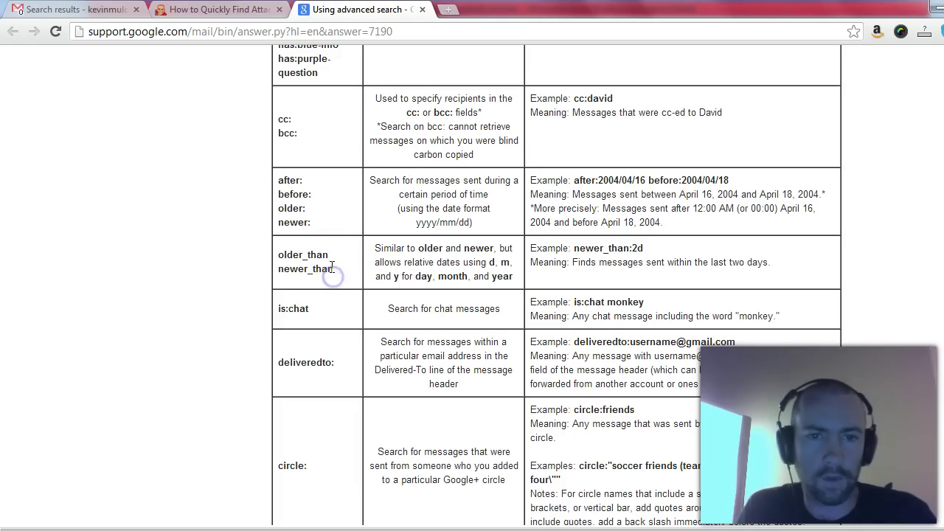
right_click(295, 255)
click(328, 263)
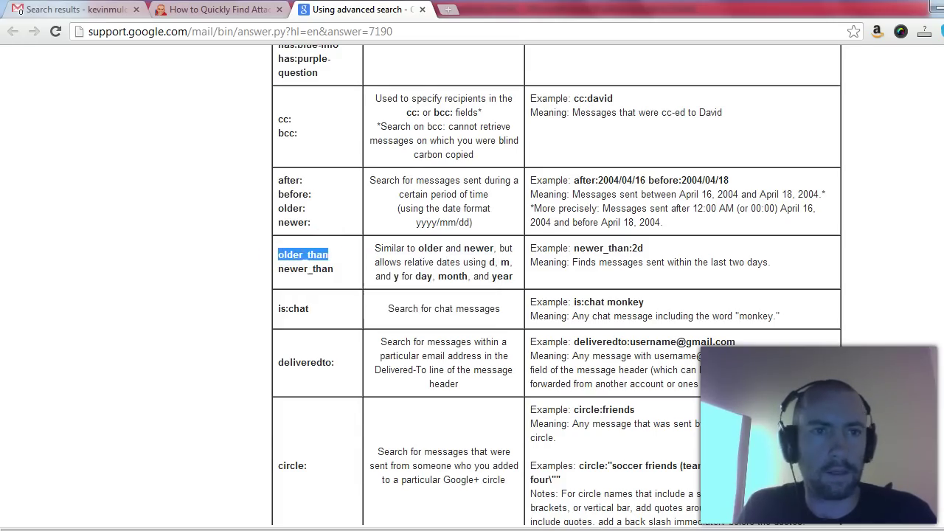
click(73, 9)
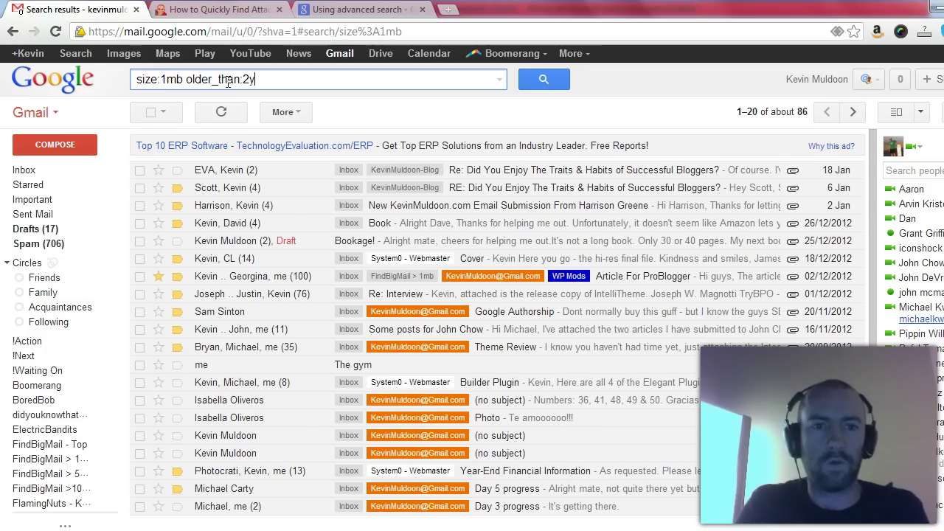
Search size:1mb with older_than:2y, then 3y, then 7d (82, 61, about 86 results)
click(529, 77)
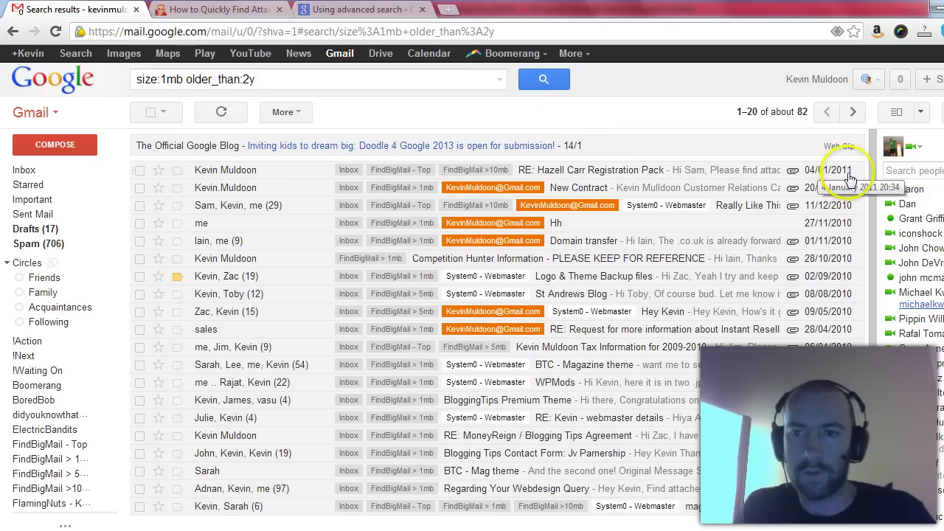
click(250, 79)
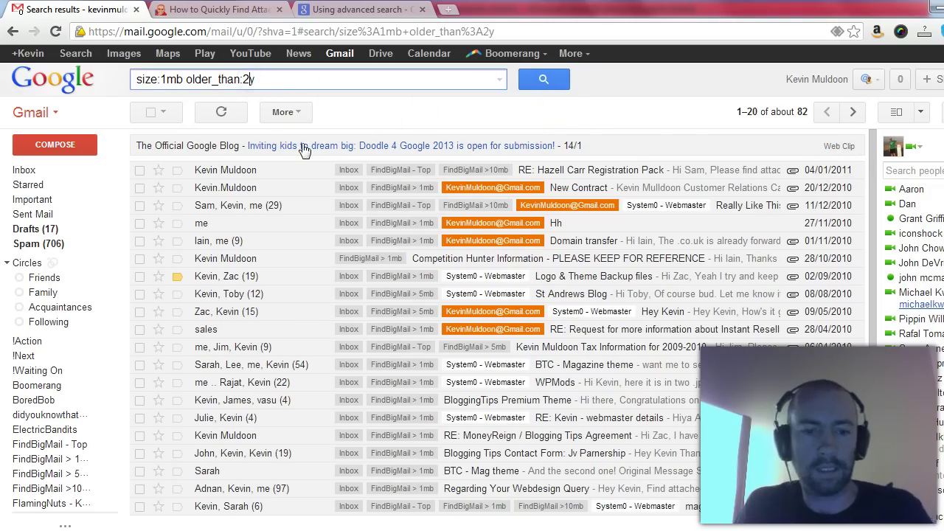
key(BackSpace)
key(Return)
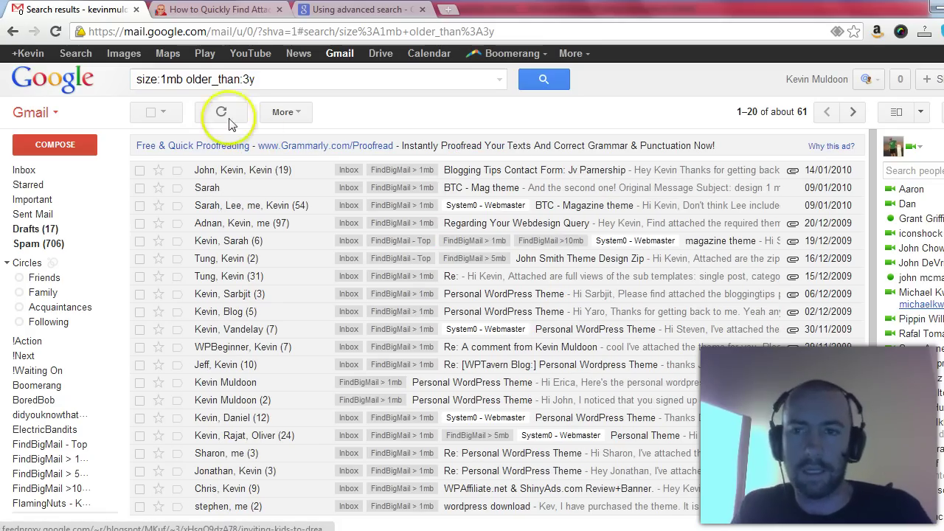
double_click(247, 81)
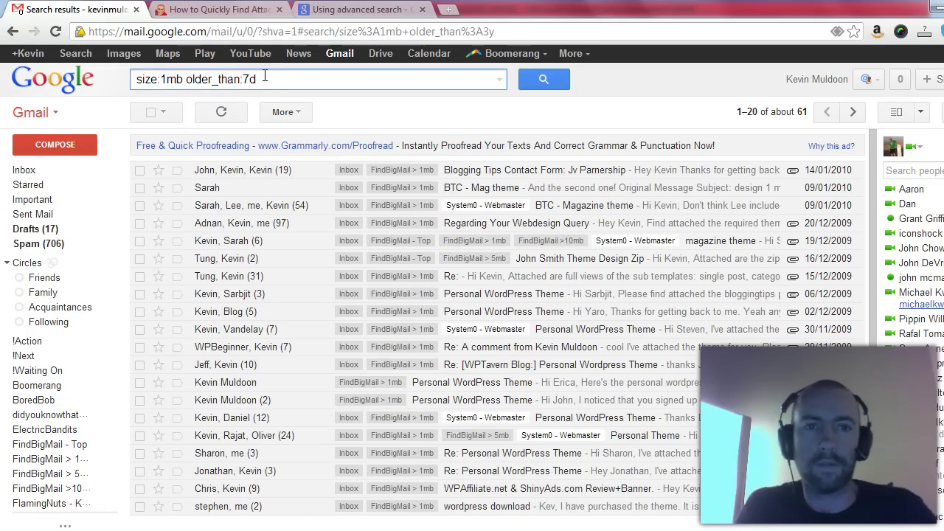
text(7d)
key(Return)
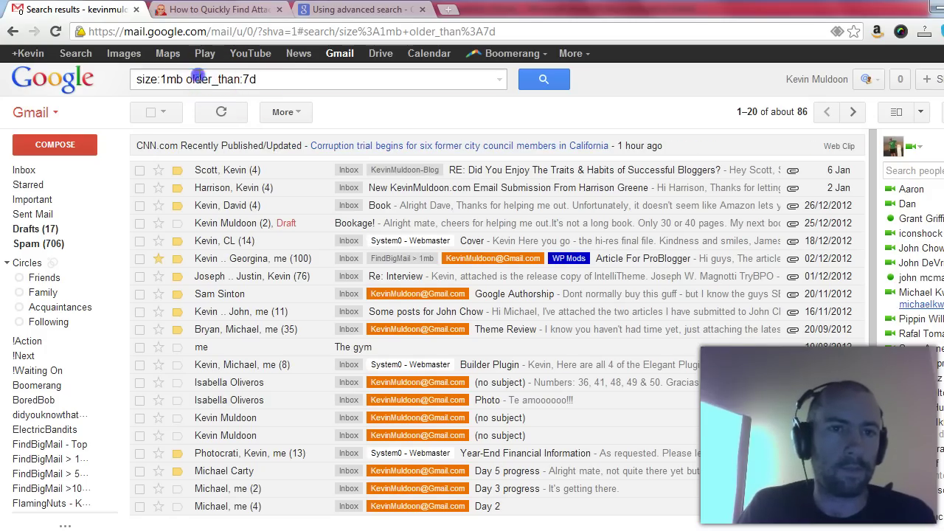
Swap older_than for newer_than:7d, finding one conversation, and go back to the help page
drag(213, 79, 191, 79)
click(361, 9)
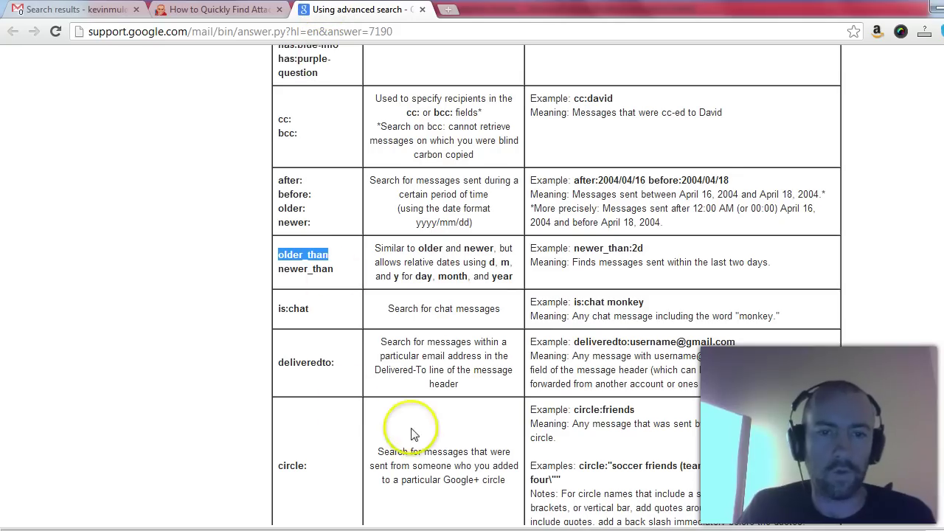
click(333, 264)
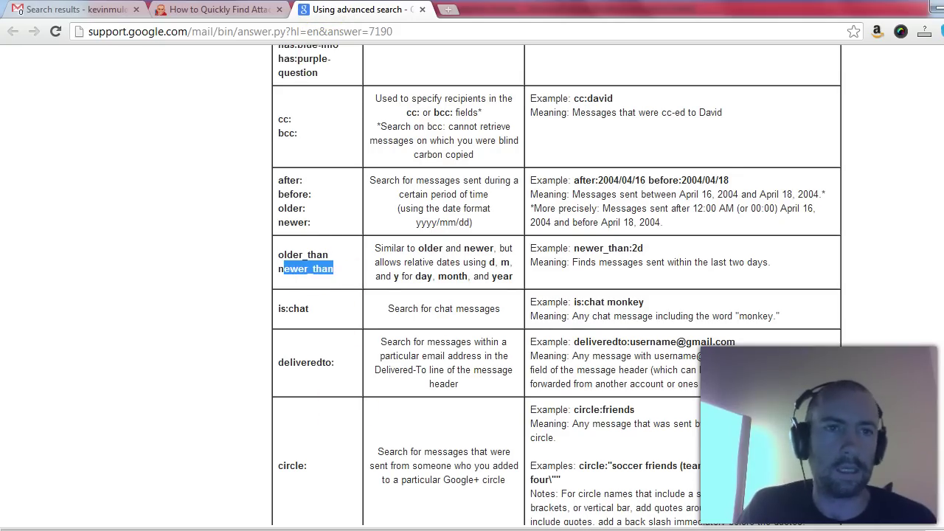
click(46, 9)
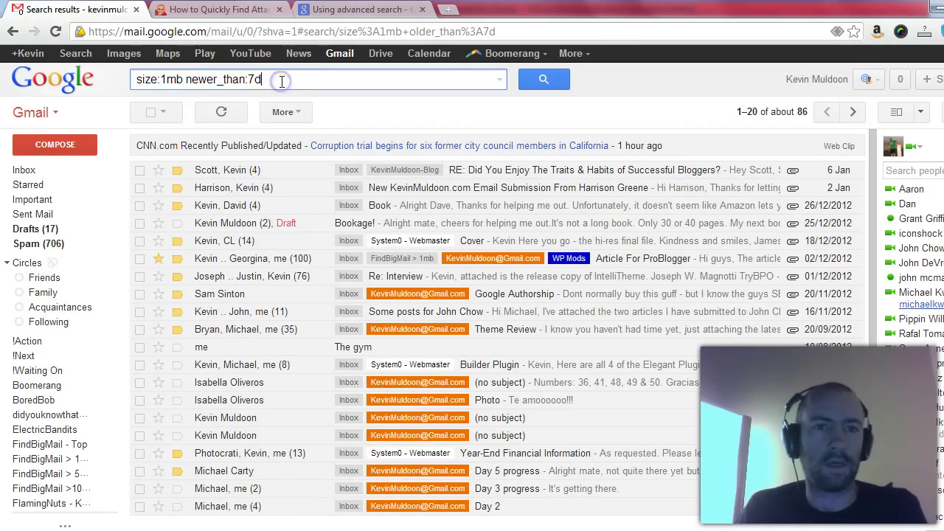
key(Return)
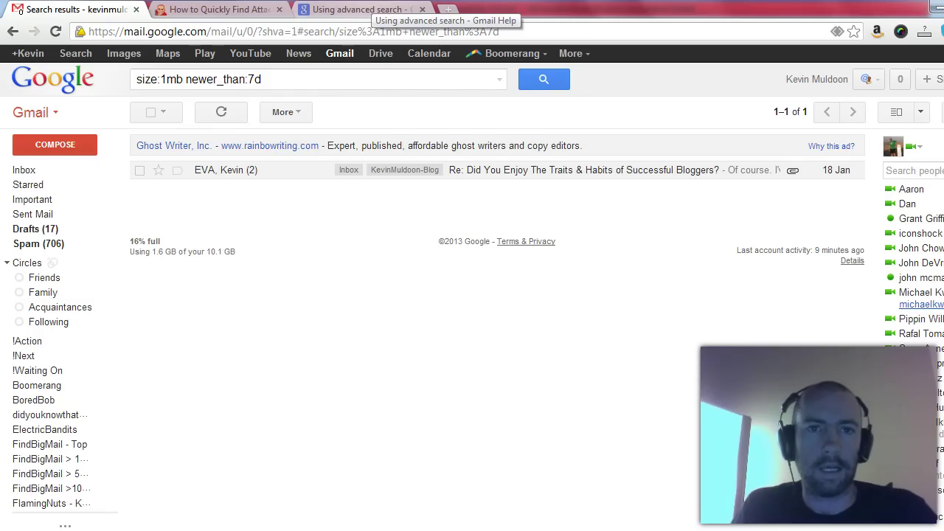
click(362, 9)
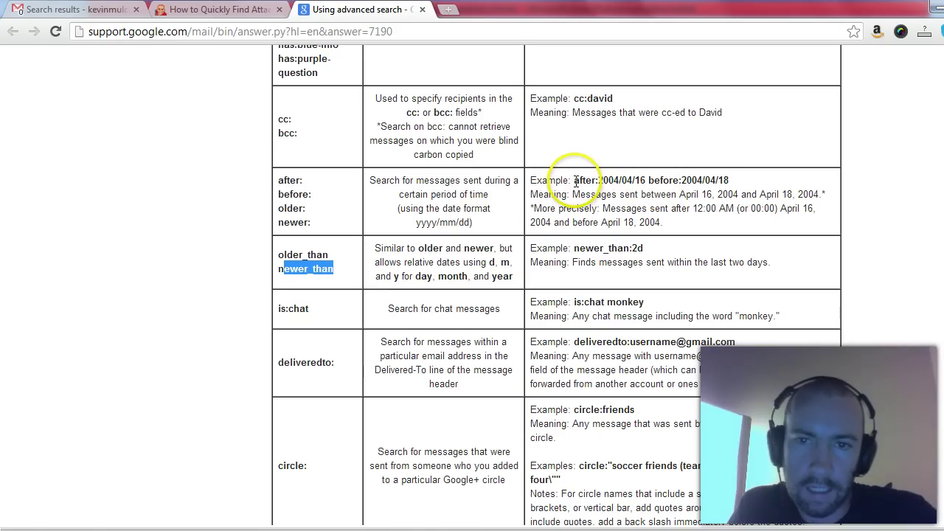
Copy the after/before date example from Gmail Help and paste it over newer_than:7d
drag(576, 181, 617, 181)
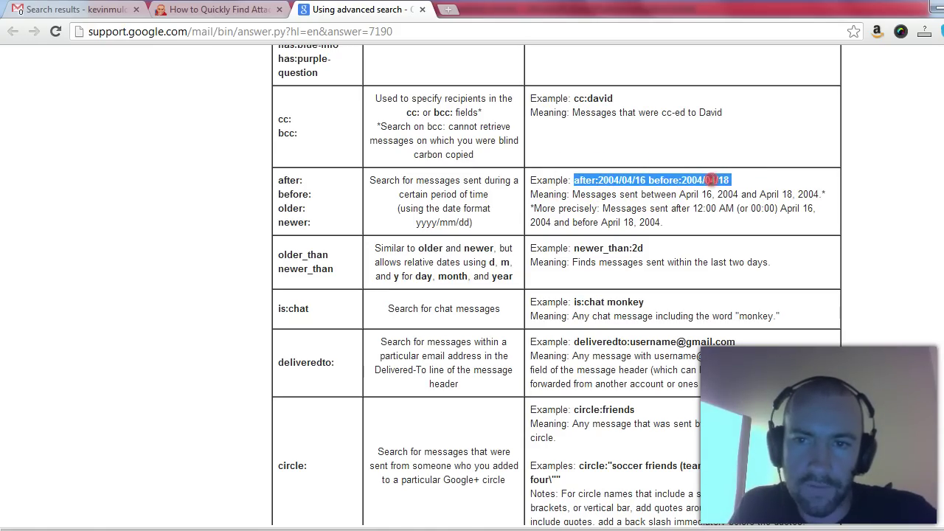
right_click(709, 180)
click(738, 187)
key(ctrl+1)
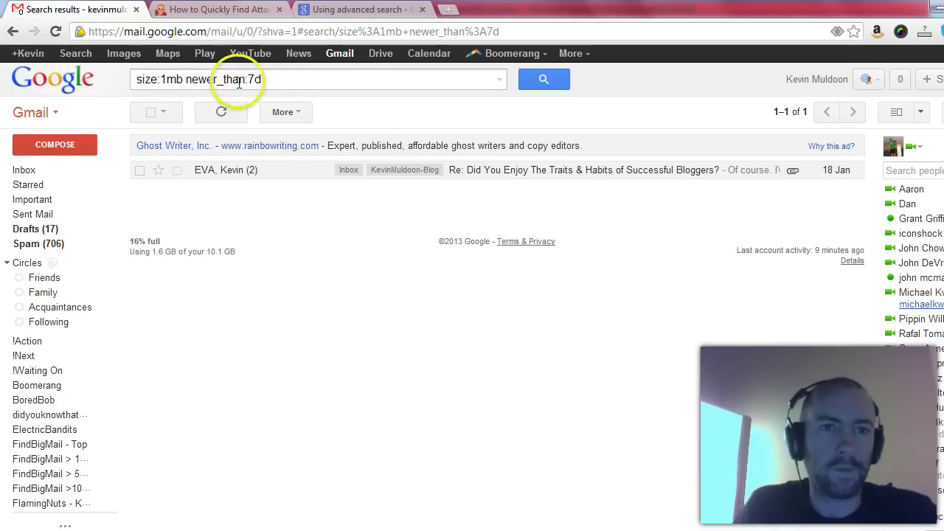
click(185, 81)
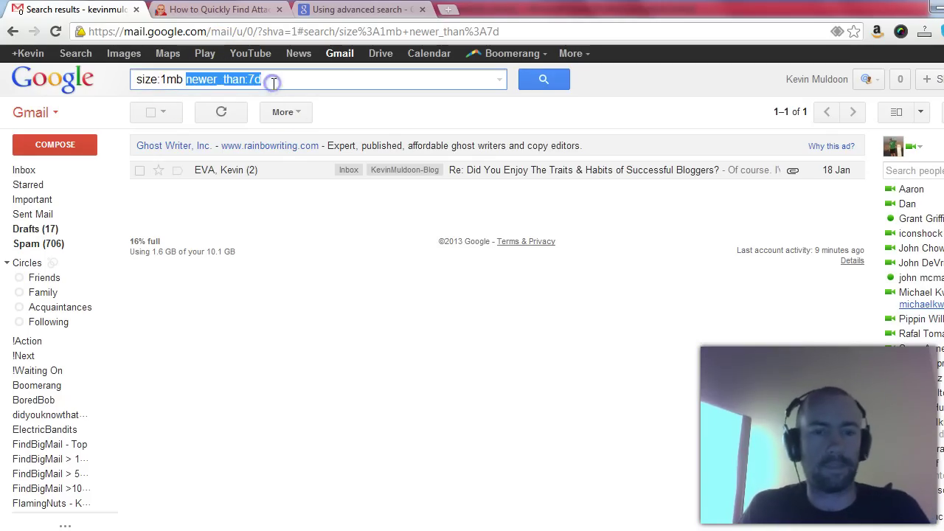
key(ctrl+v)
Set the range to after:2010/04/16 before:2012/04/18 and search, about 99 results
click(226, 85)
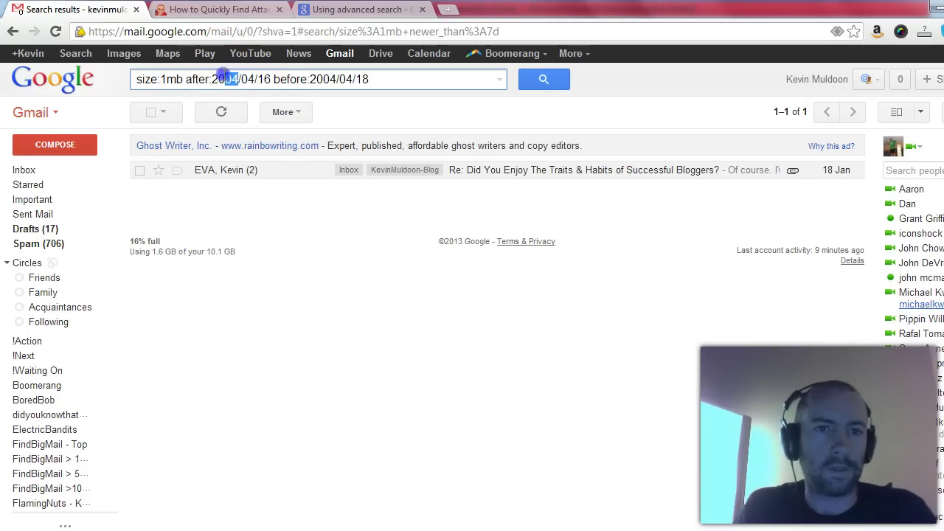
text(10)
click(336, 83)
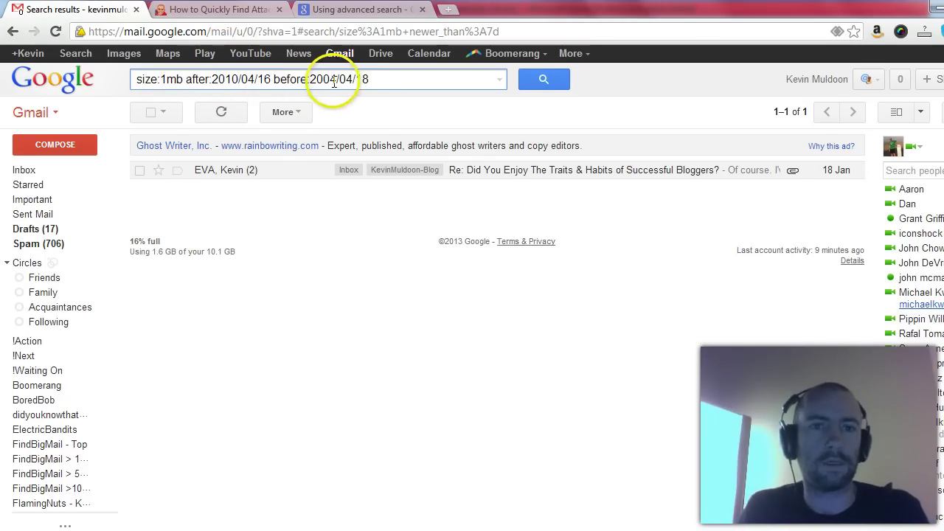
text(11)
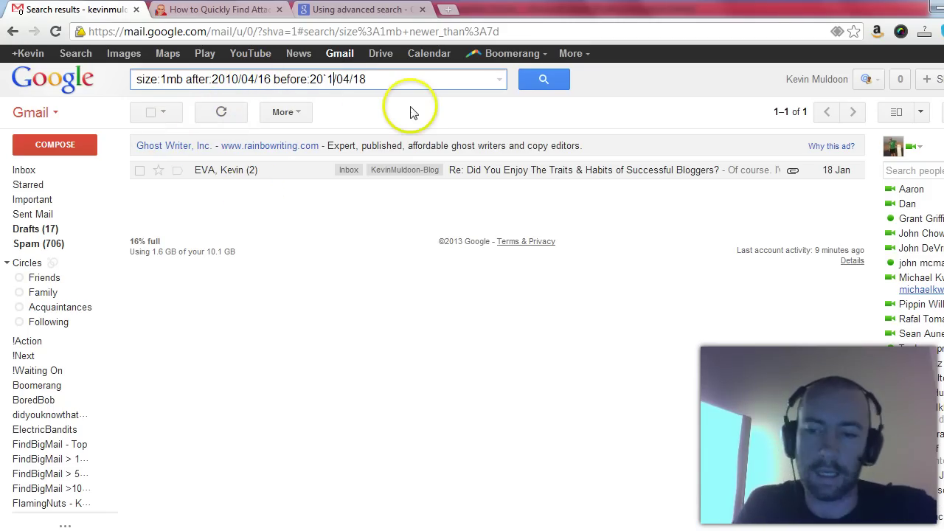
key(BackSpace)
key(BackSpace)
text(12)
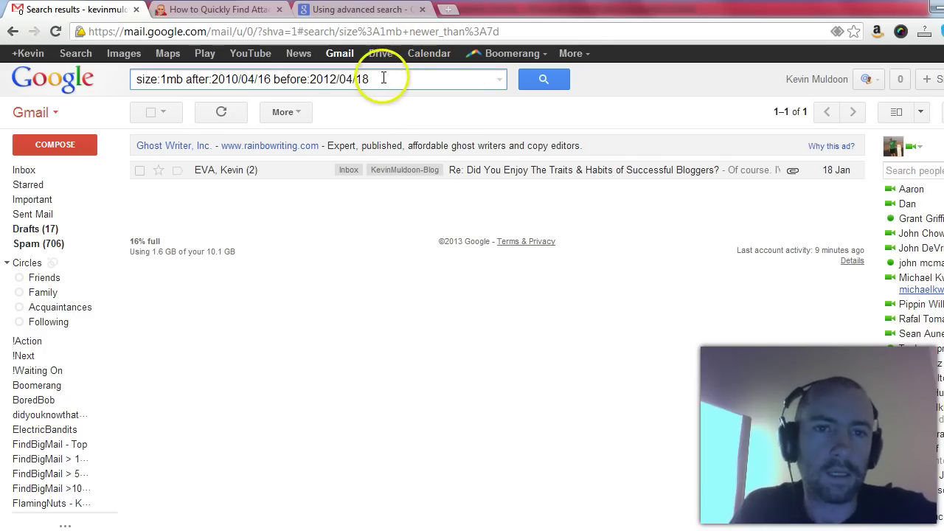
click(549, 78)
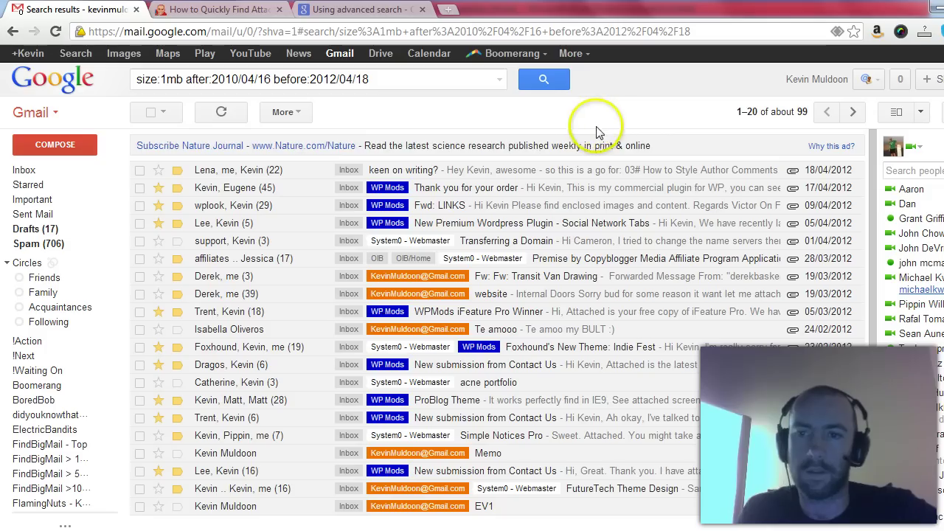
drag(876, 177, 855, 394)
drag(882, 341, 874, 140)
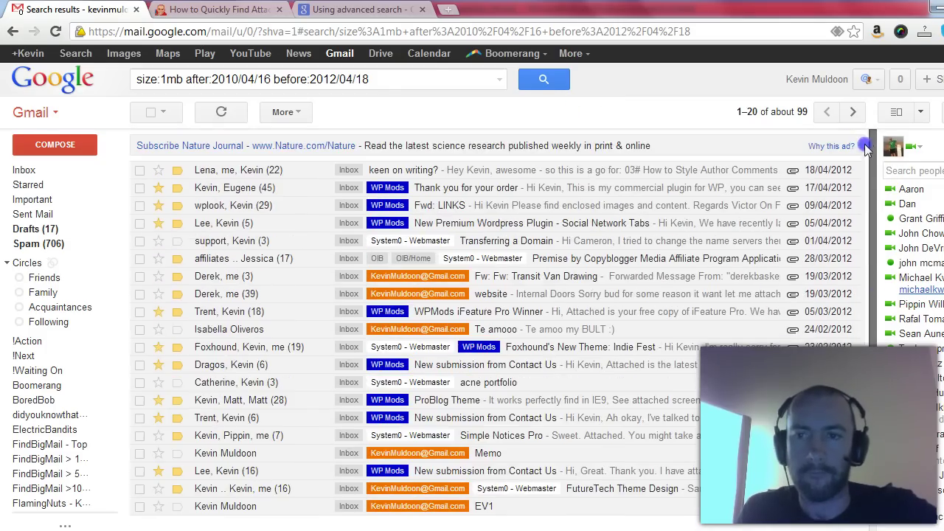
click(390, 81)
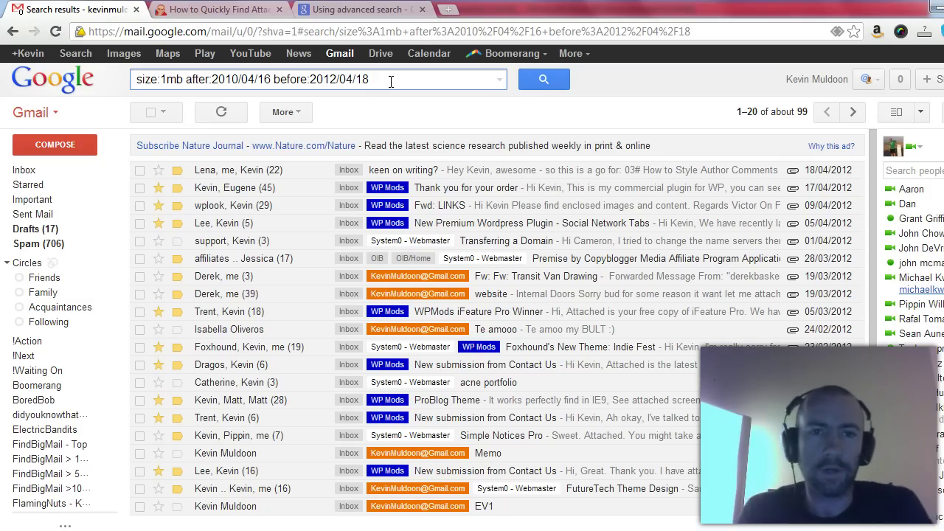
Skim Gmail Help's search-operator table, then return to the 'How to Quickly Find Attachments in Gmail' article
click(354, 9)
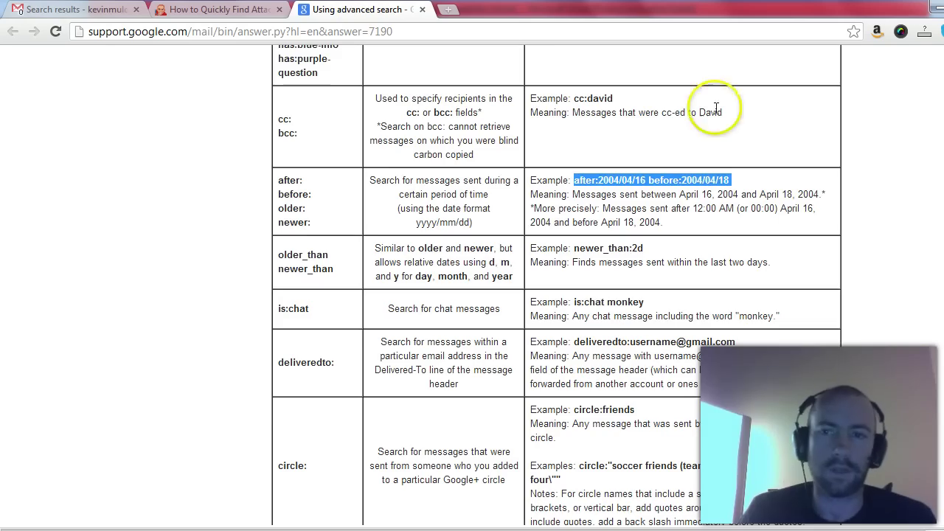
scroll(557, 285, down, 8)
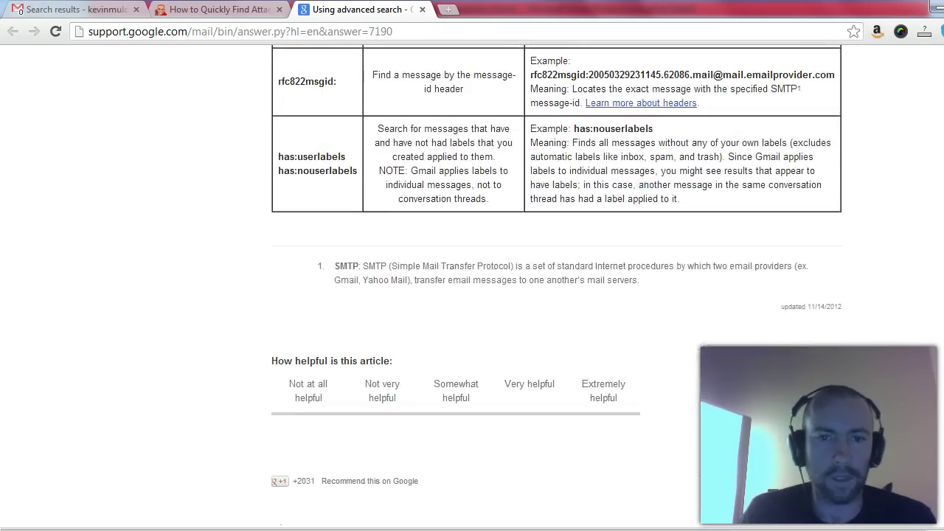
scroll(557, 284, up, 2)
scroll(557, 285, up, 8)
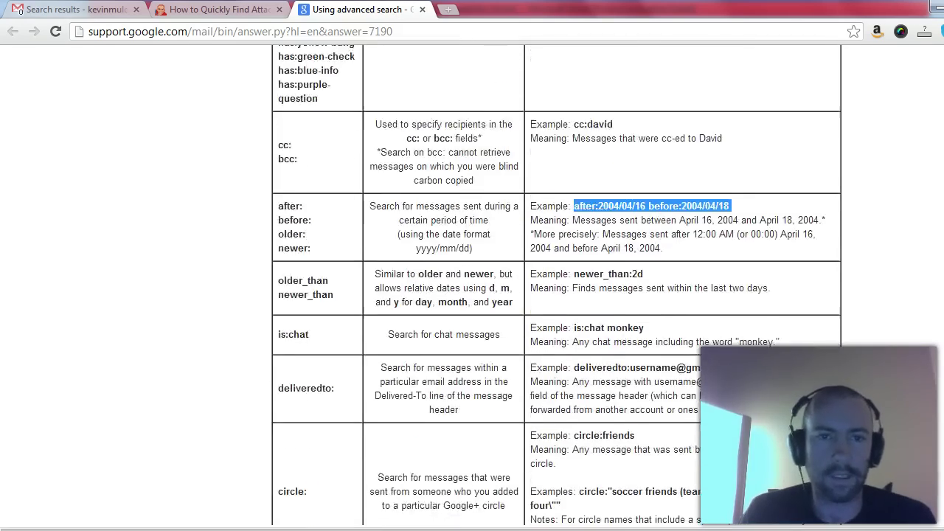
scroll(557, 285, up, 12)
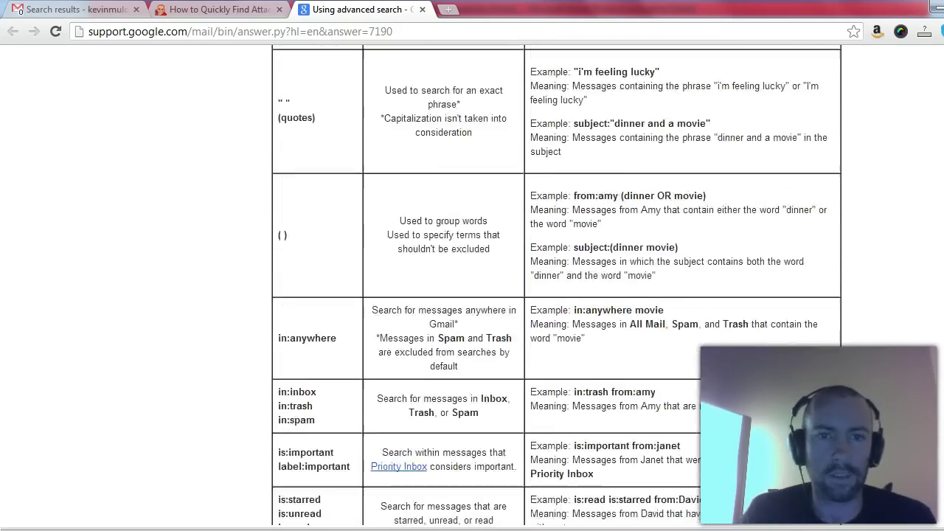
scroll(557, 285, up, 5)
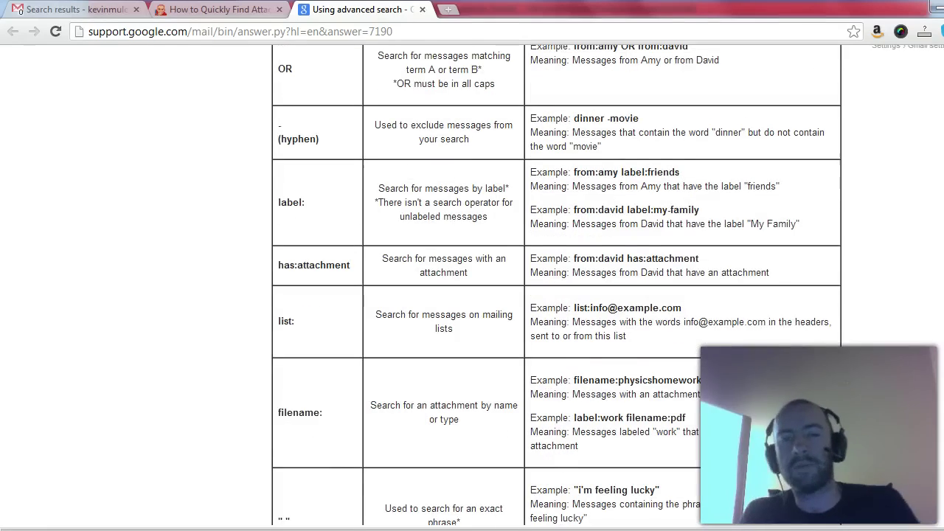
scroll(557, 285, up, 3)
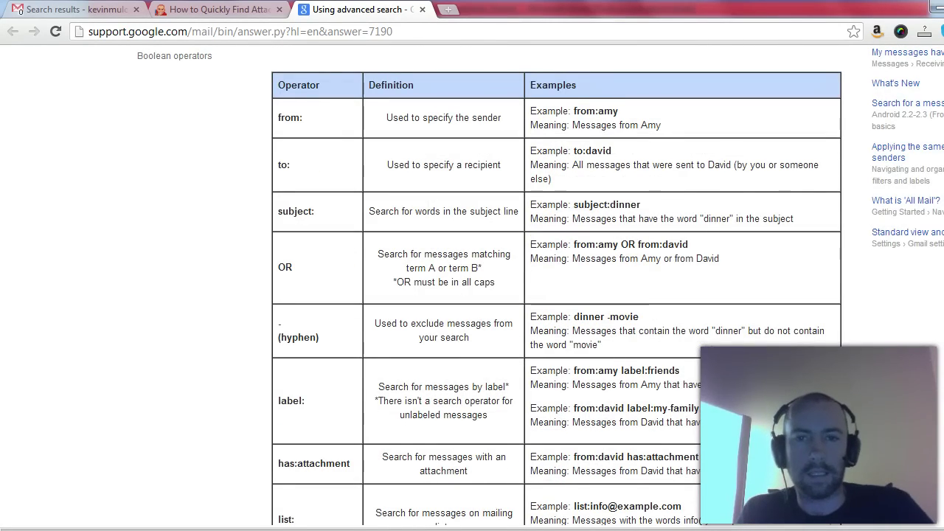
scroll(557, 285, down, 3)
scroll(557, 285, down, 1)
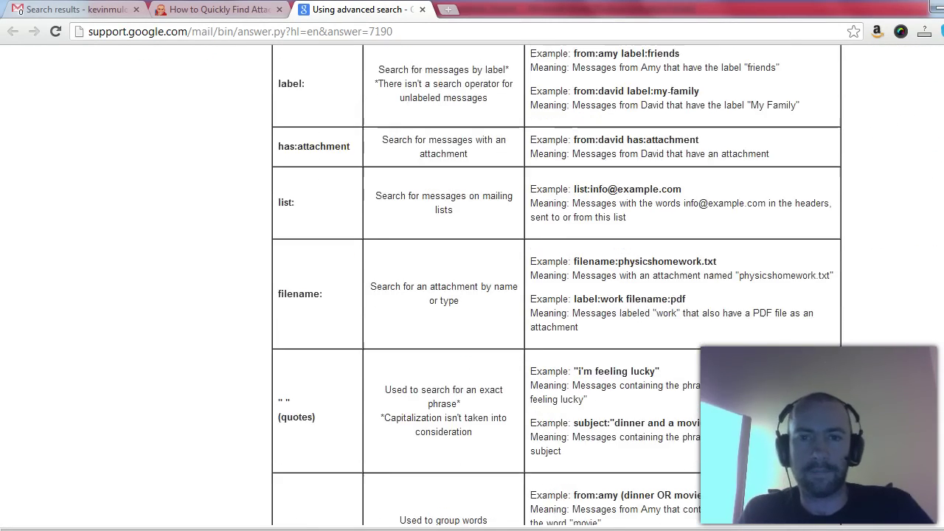
scroll(892, 141, up, 7)
click(161, 10)
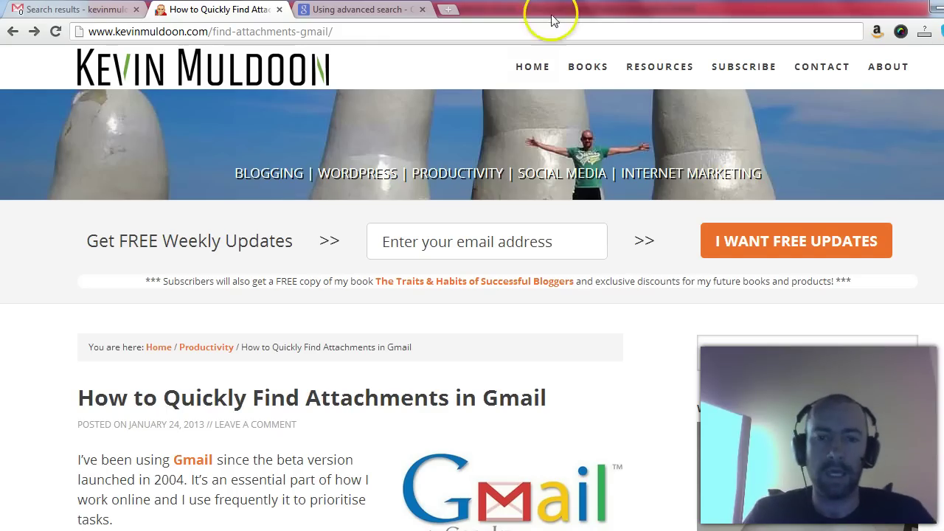
scroll(843, 234, down, 1)
scroll(579, 360, down, 10)
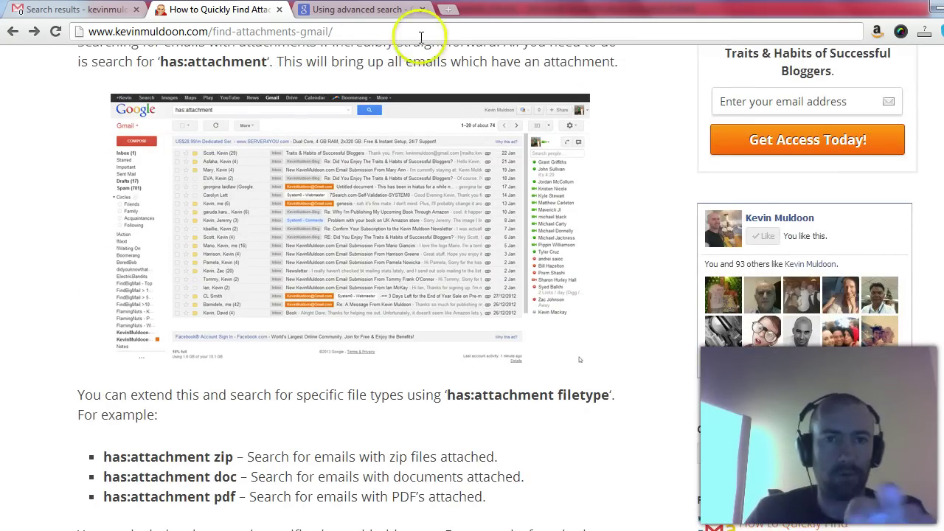
click(410, 9)
click(221, 10)
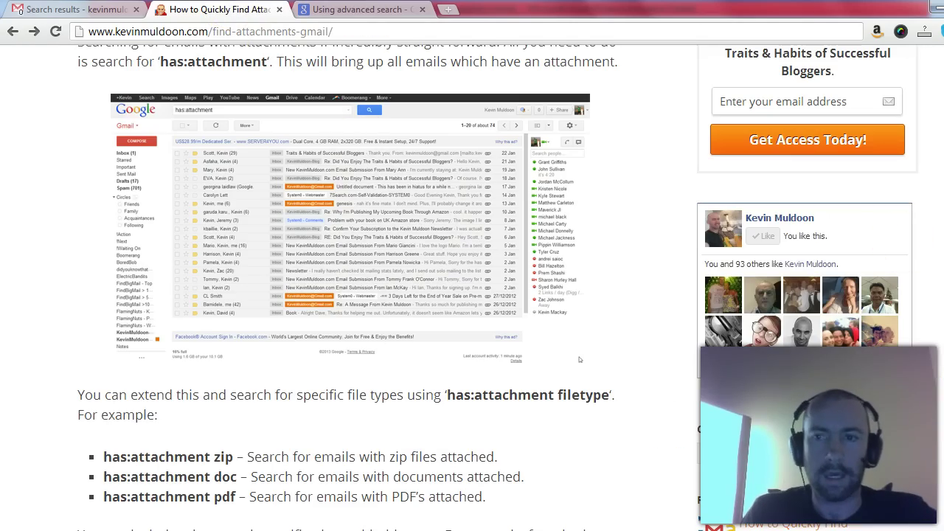
scroll(580, 360, down, 10)
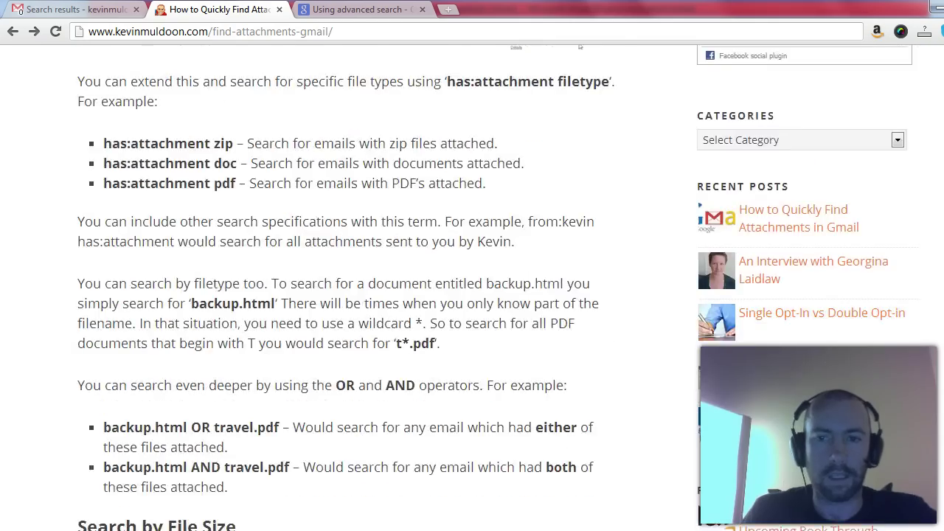
scroll(472, 288, up, 12)
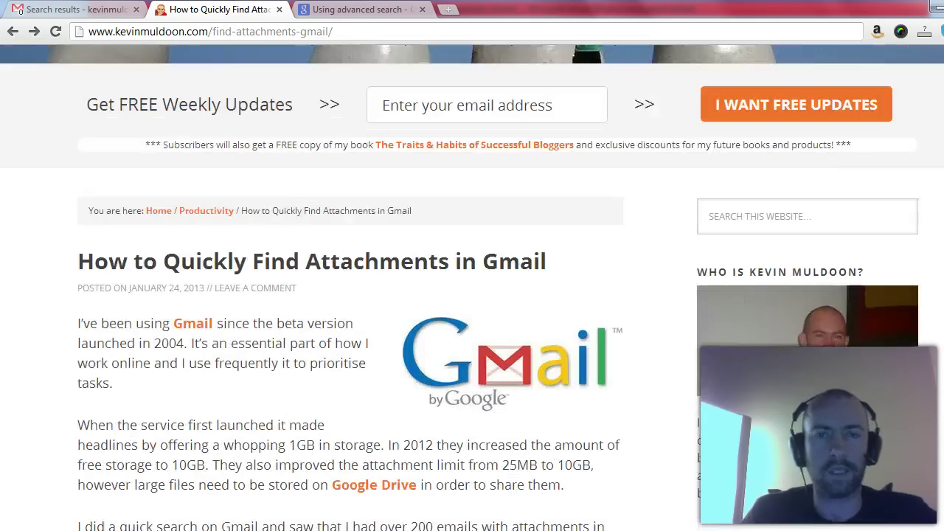
click(362, 10)
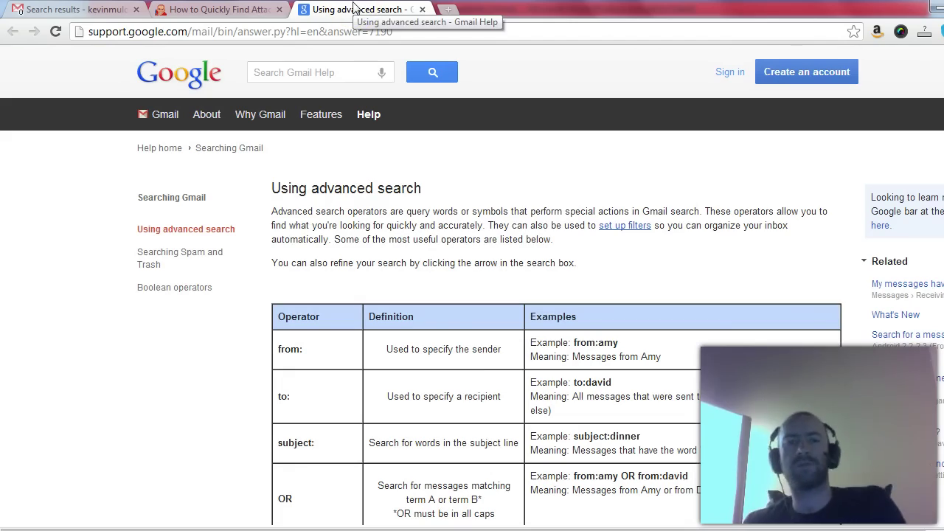
click(223, 11)
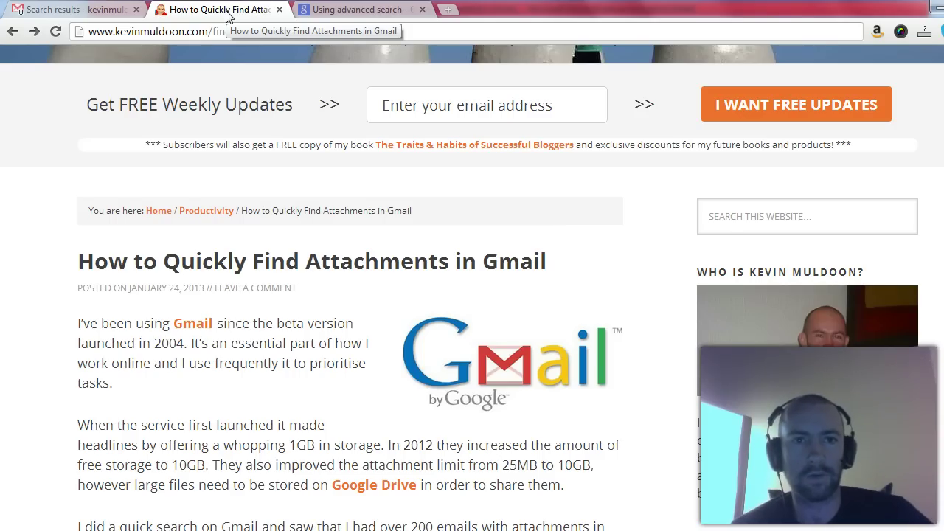
click(372, 8)
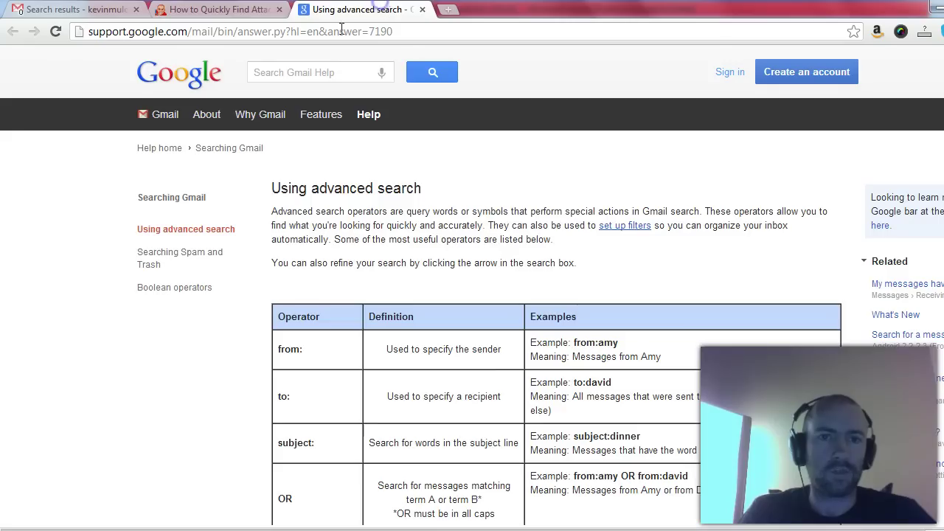
click(211, 9)
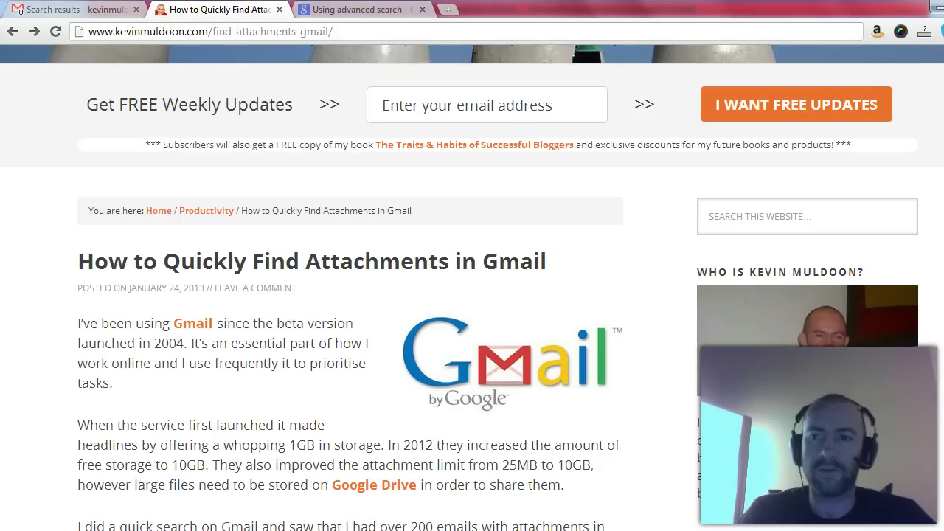
scroll(472, 296, down, 2)
scroll(580, 206, down, 10)
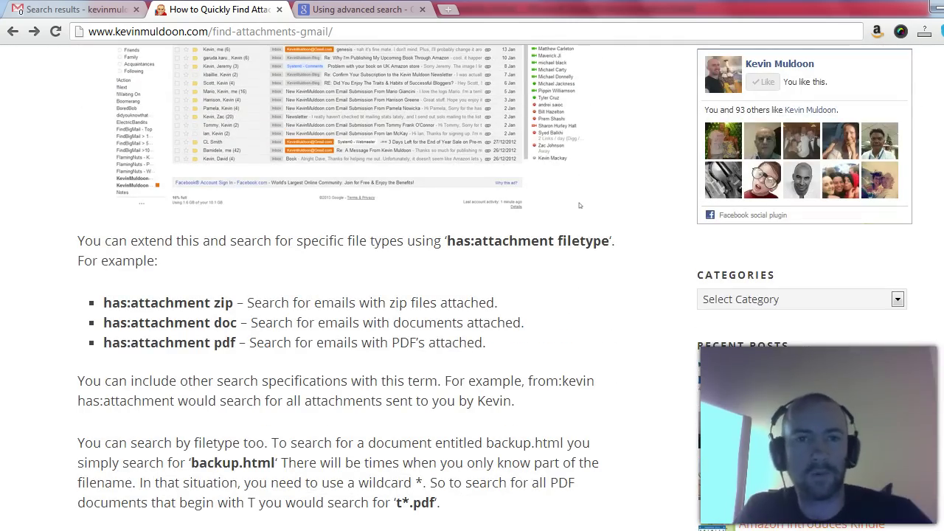
scroll(580, 206, down, 5)
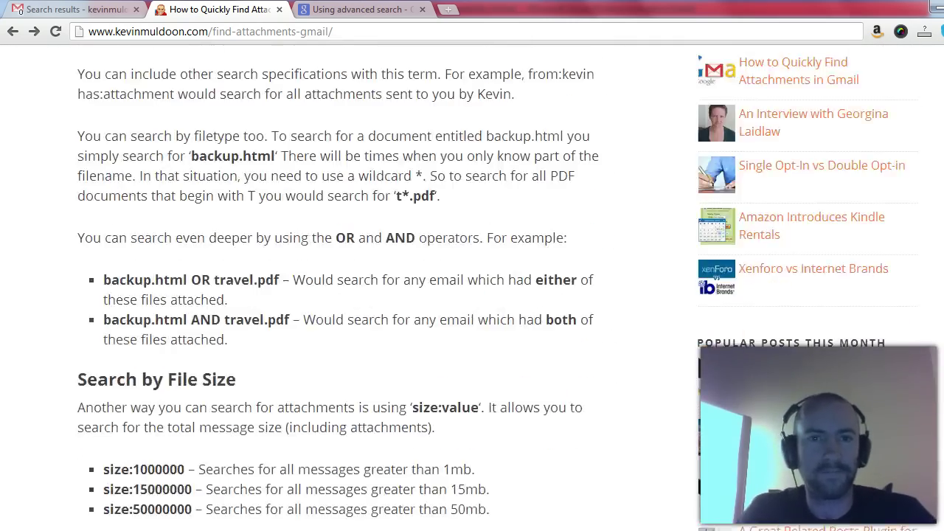